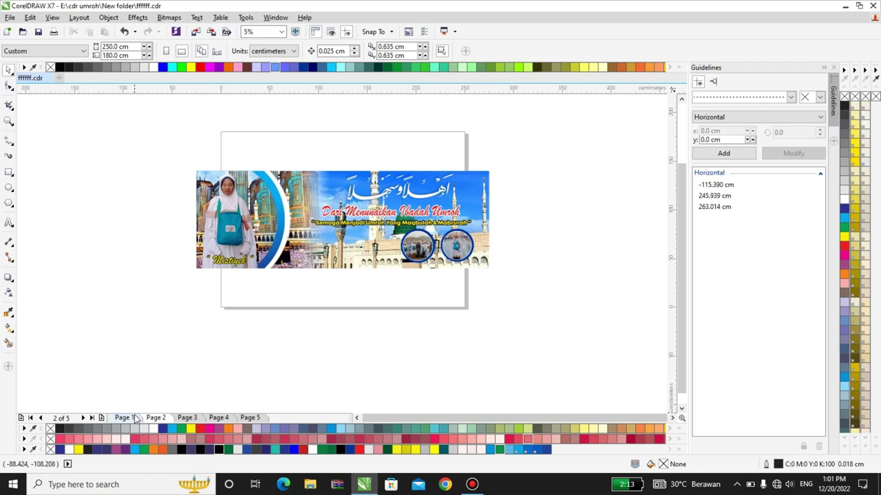
# - Go to Page 1 and open the banner's PowerClip contents for editing
pyautogui.click(124, 418)
pyautogui.click(304, 258)
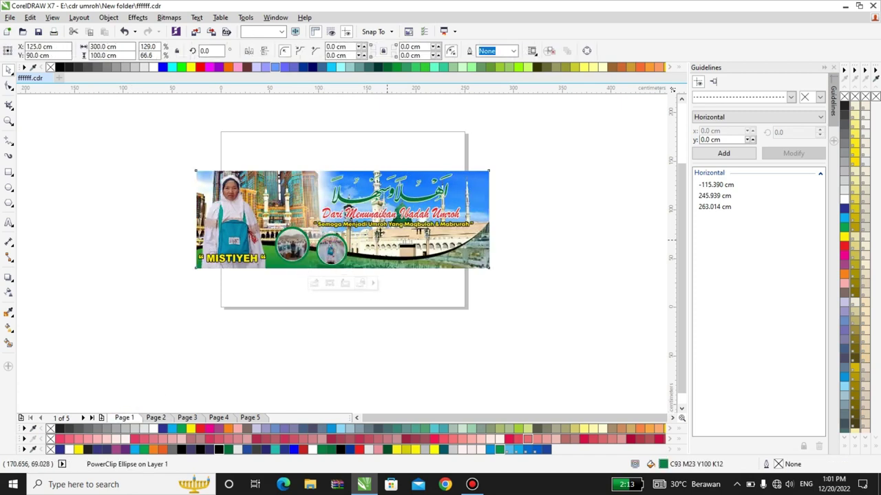
pyautogui.scroll(1, 298, 230)
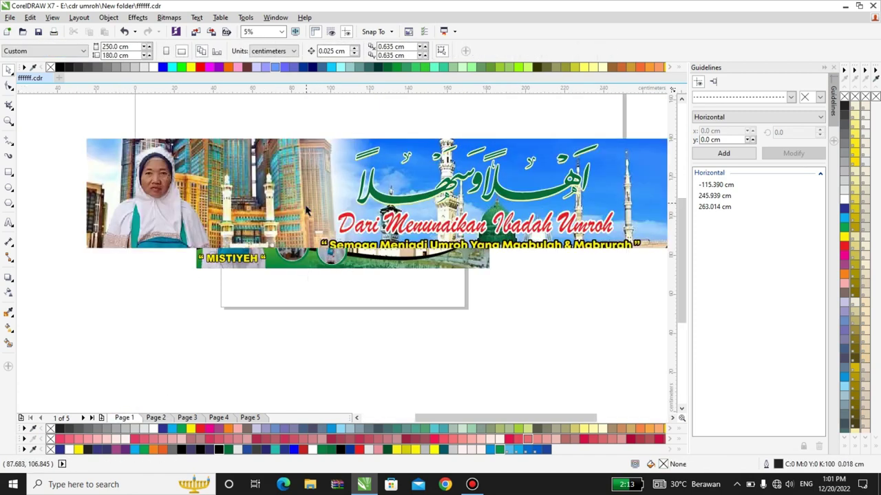
pyautogui.scroll(-1, 298, 230)
pyautogui.click(159, 238)
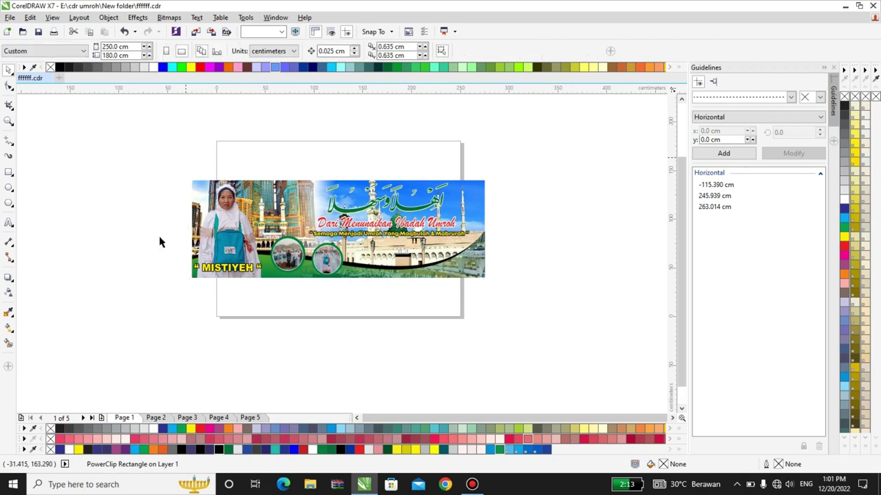
pyautogui.click(260, 216)
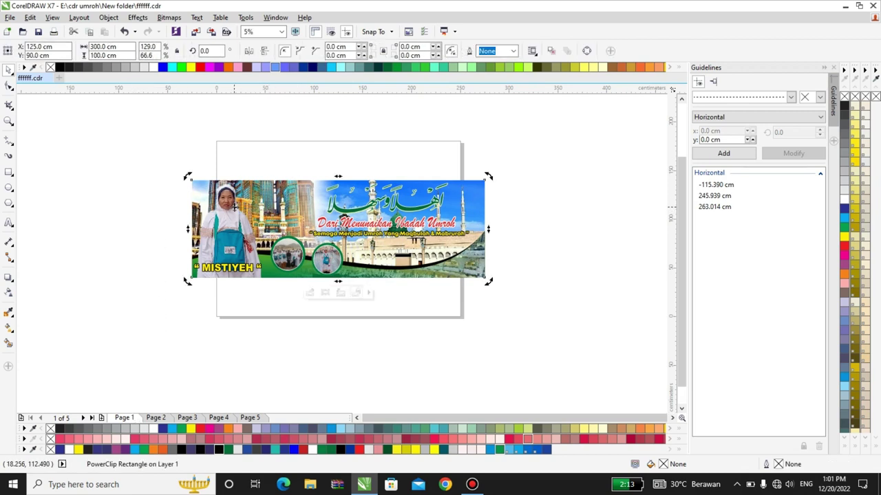
pyautogui.rightClick(276, 209)
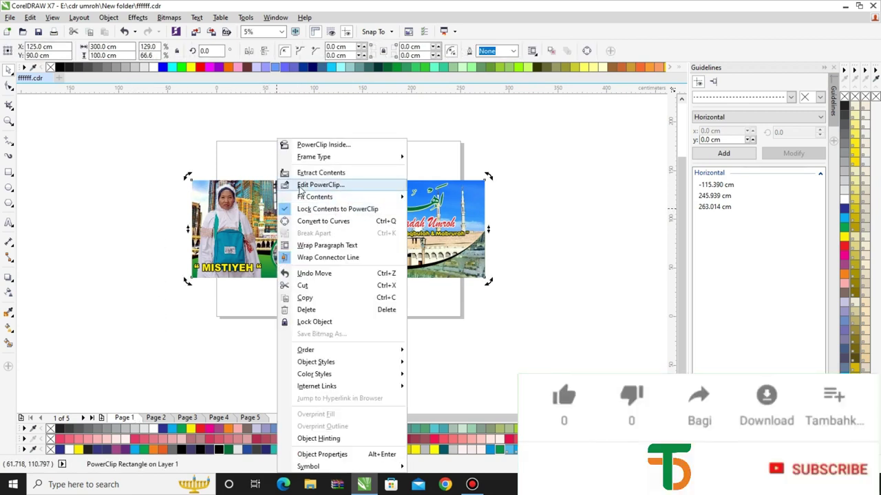
pyautogui.click(356, 192)
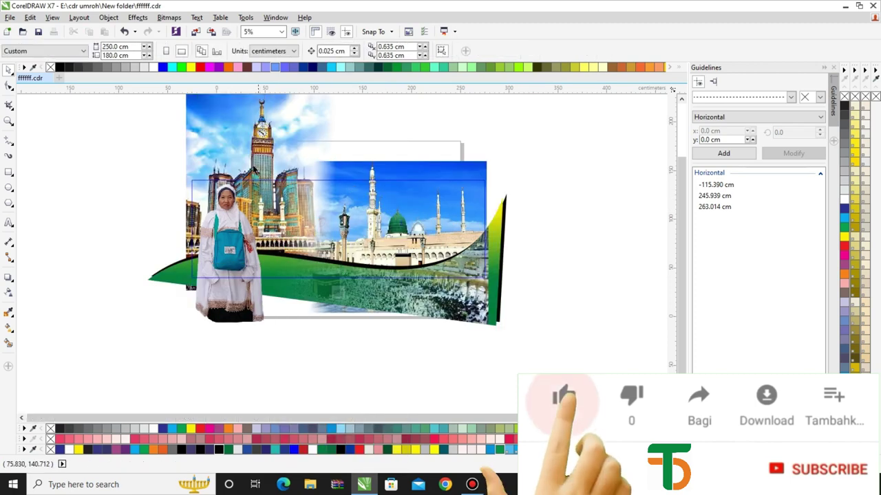
# - Move the clock tower picture leftward off the banner frame and undo the move
pyautogui.moveTo(254, 139); pyautogui.dragTo(184, 146)
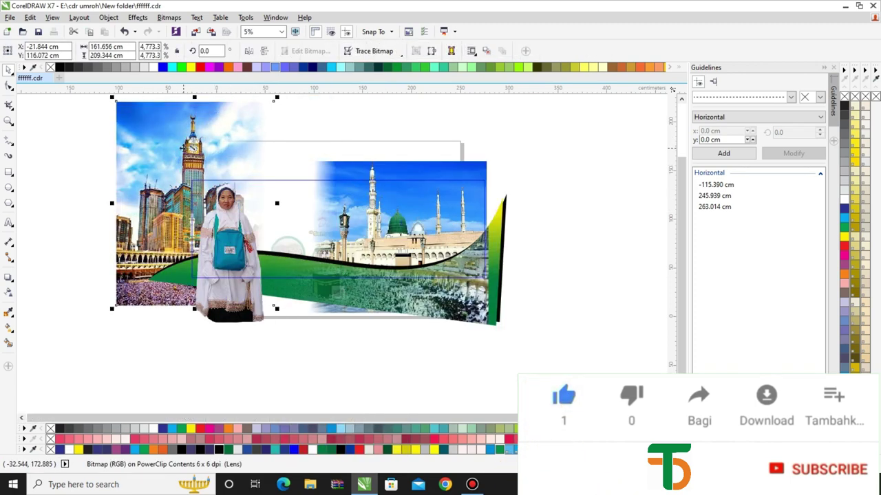
pyautogui.hotkey('ctrl', 'z')
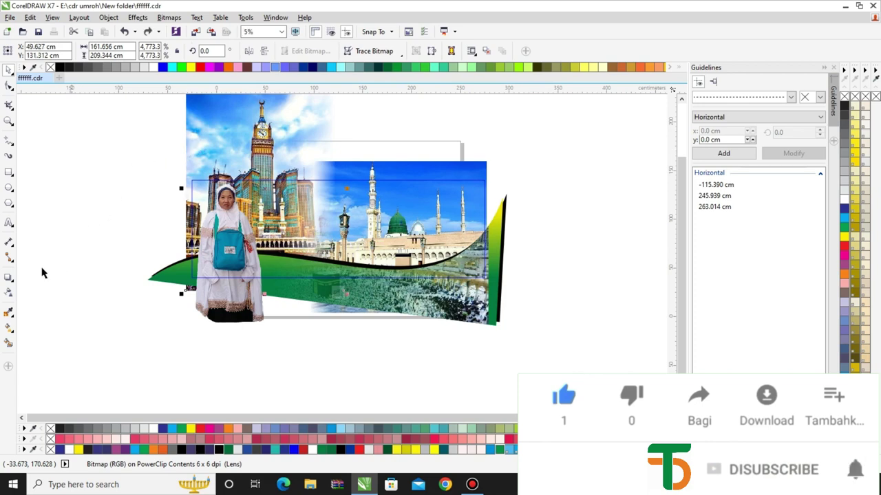
# - Shift the clock tower picture's linear transparency fade toward the mosque picture and level its angle to 0.0°
pyautogui.scroll(2, 317, 217)
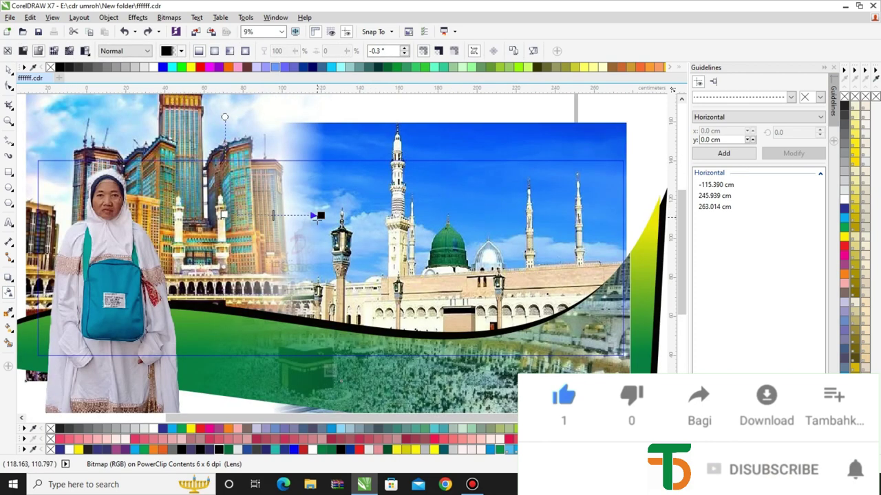
pyautogui.moveTo(316, 217); pyautogui.dragTo(338, 205)
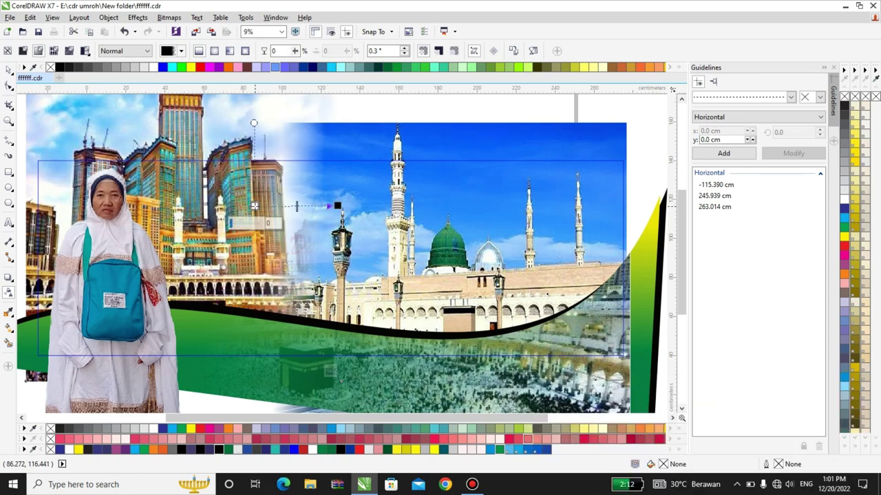
pyautogui.moveTo(255, 206); pyautogui.dragTo(269, 206)
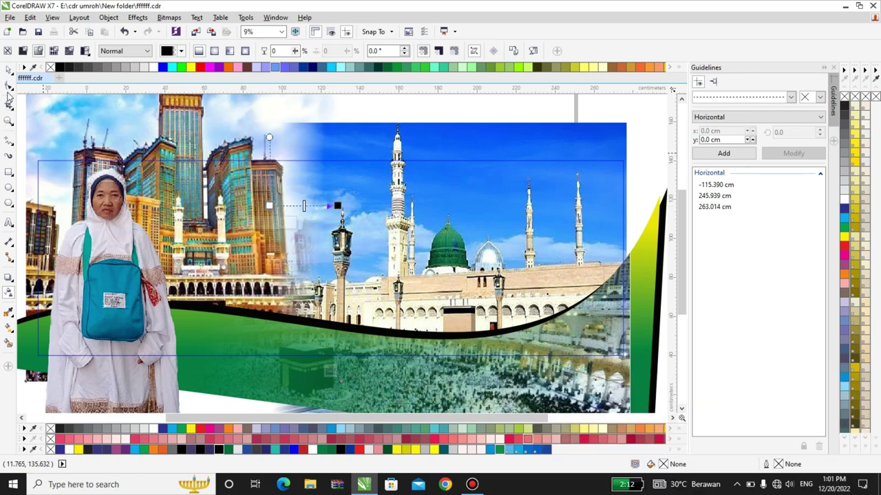
pyautogui.click(8, 70)
# - Try moving the green wave curve downward and the mosque picture rightward, undoing each move
pyautogui.scroll(-1, 151, 178)
pyautogui.click(265, 292)
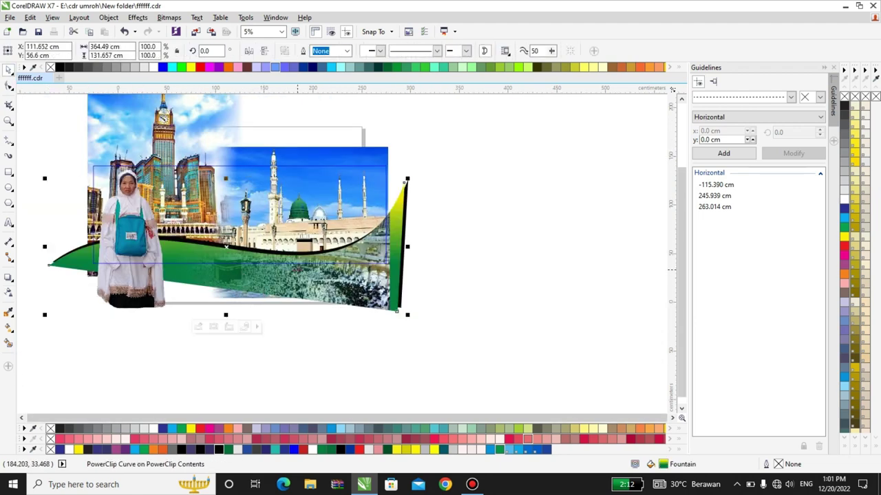
pyautogui.moveTo(264, 292); pyautogui.dragTo(298, 331)
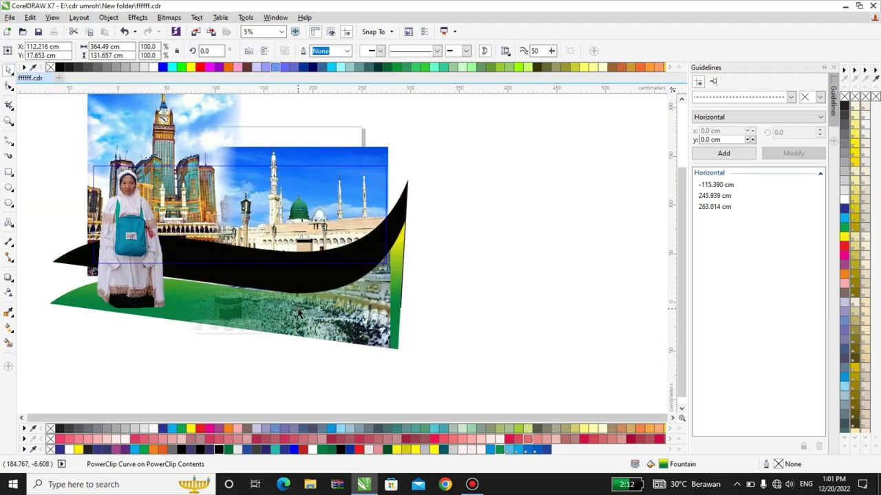
pyautogui.hotkey('ctrl', 'z')
pyautogui.moveTo(314, 200); pyautogui.dragTo(365, 182)
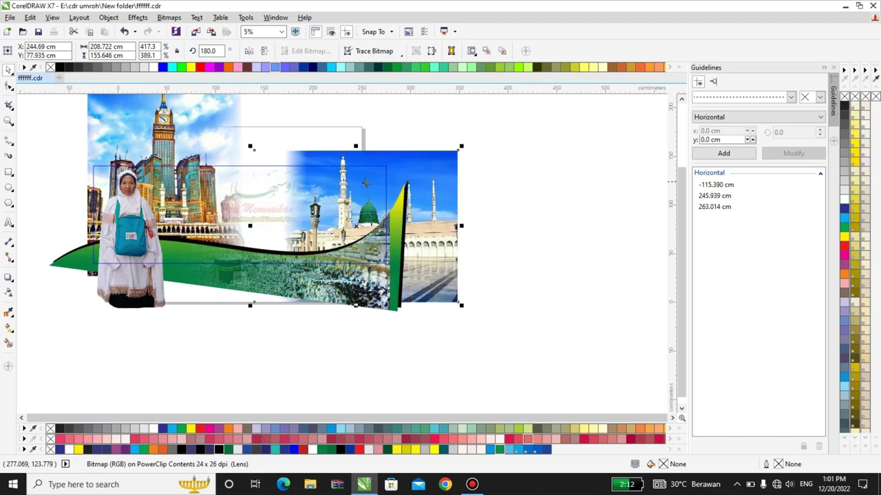
pyautogui.hotkey('ctrl', 'z')
# - Open the green wave's nested PowerClip to examine the picture inside it and finish editing that level
pyautogui.click(357, 285)
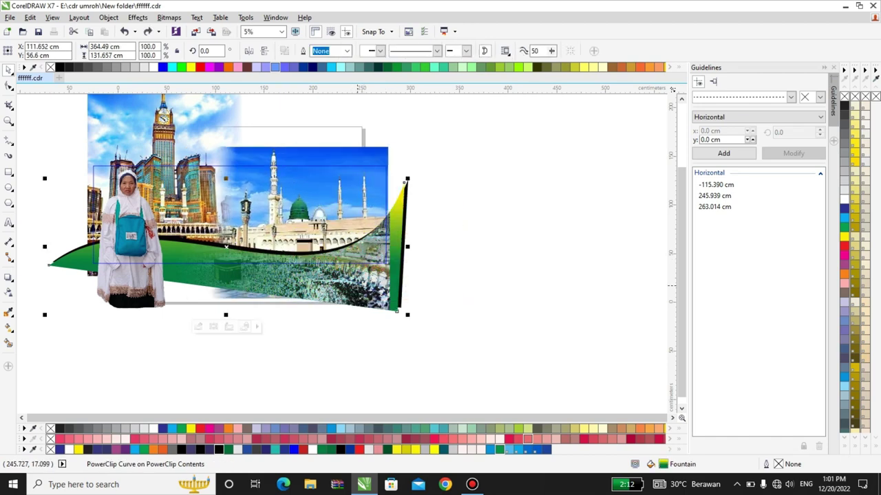
pyautogui.rightClick(357, 285)
pyautogui.click(411, 172)
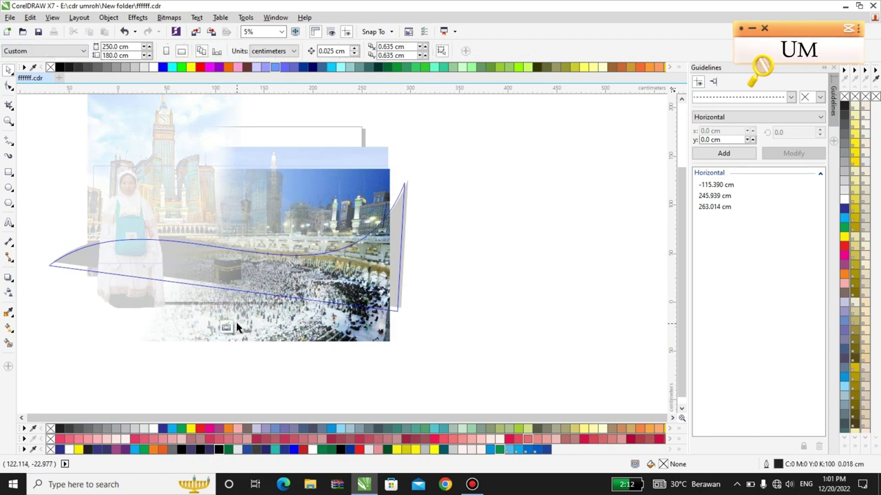
pyautogui.click(227, 328)
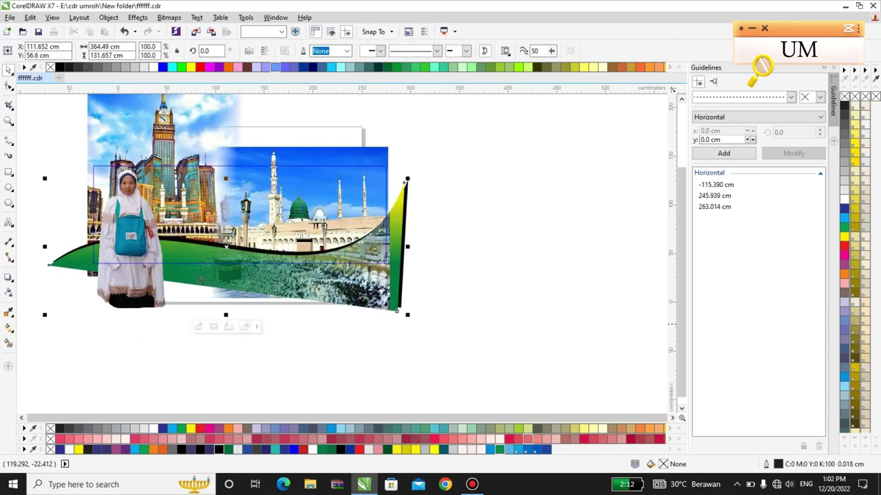
pyautogui.click(167, 350)
# - Move the woman's cutout photo to the right over the clock tower picture and undo the move
pyautogui.click(111, 210)
pyautogui.scroll(1, 141, 165)
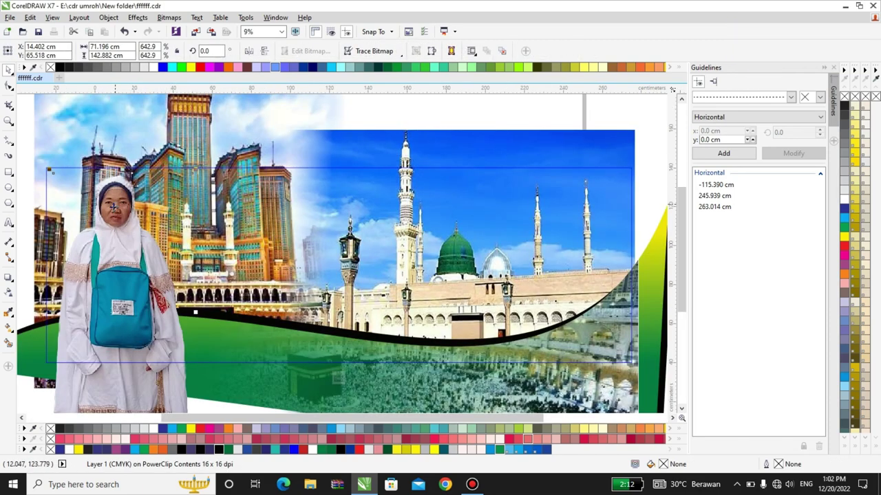
pyautogui.scroll(-1, 114, 208)
pyautogui.moveTo(114, 209); pyautogui.dragTo(152, 220)
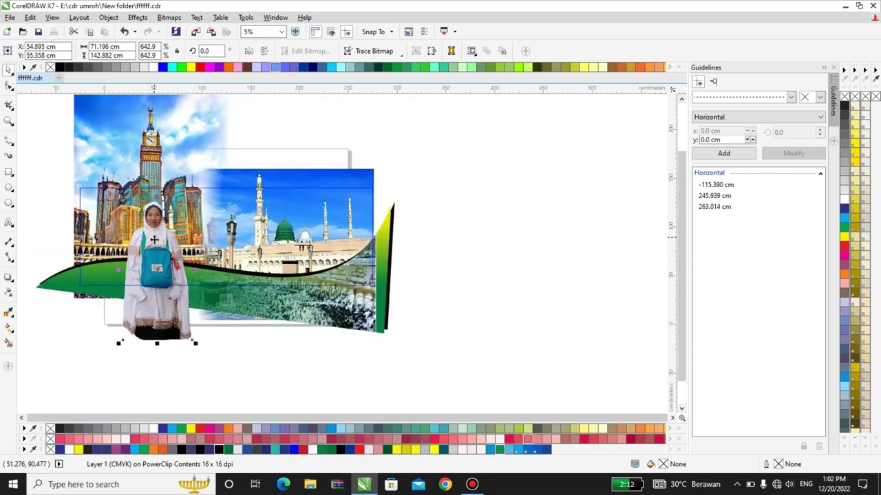
pyautogui.hotkey('ctrl', 'z')
pyautogui.click(234, 346)
# - Finish editing the Page 1 banner's PowerClip contents and deselect the banner
pyautogui.scroll(-2, 296, 284)
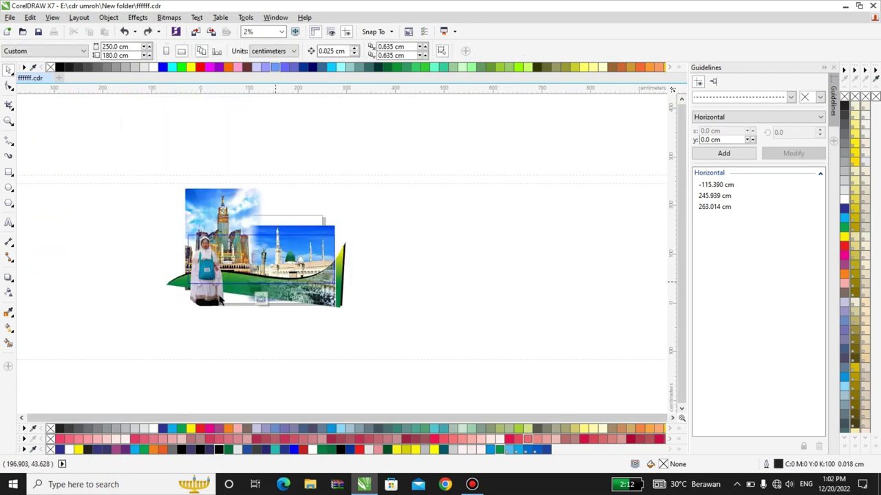
pyautogui.click(260, 301)
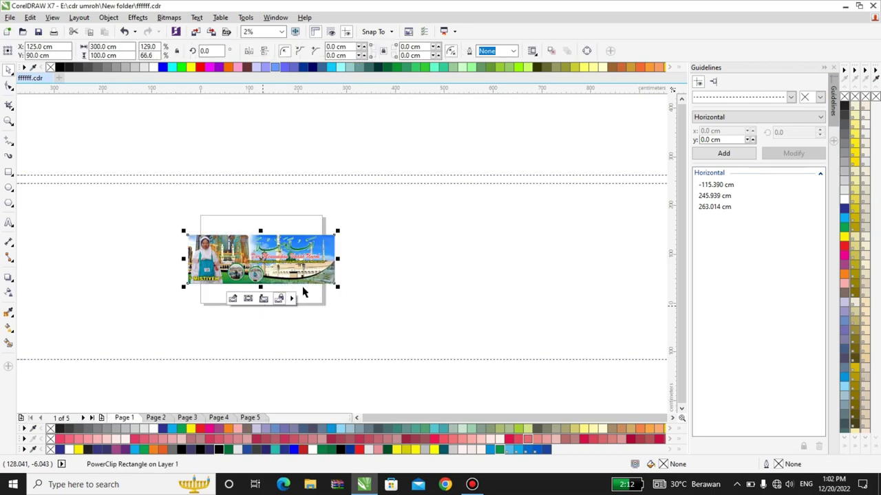
pyautogui.press('Escape')
# - Try moving the green Arabic calligraphy group upward above the red title
pyautogui.scroll(2, 275, 273)
pyautogui.scroll(1, 307, 297)
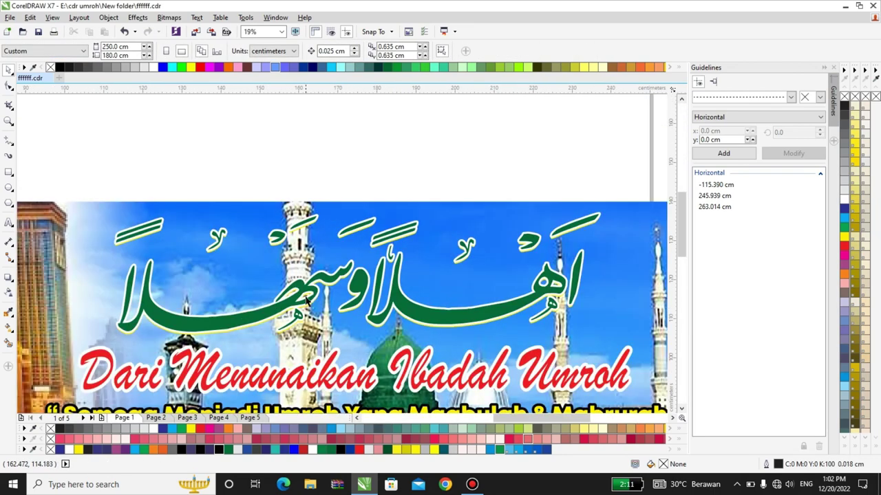
pyautogui.moveTo(304, 290); pyautogui.dragTo(303, 257)
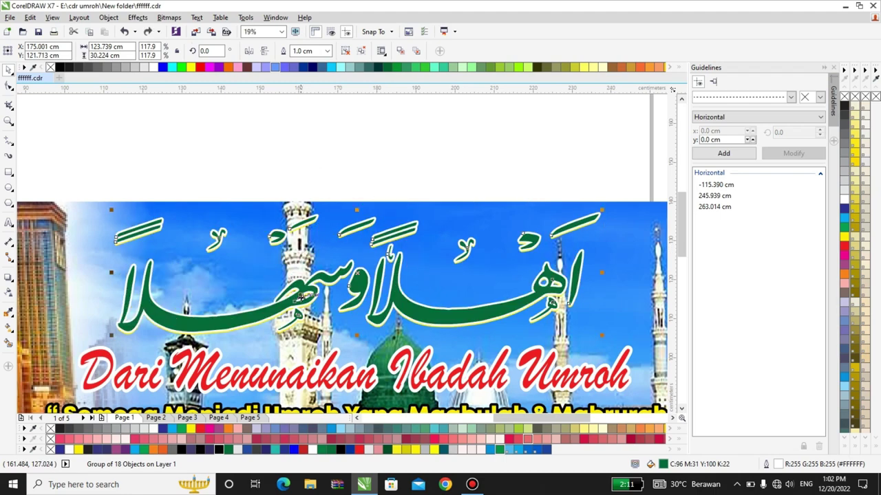
# - Scale the two framed circular photos together to 93.0% and reposition them on the green wave
pyautogui.scroll(-2, 330, 278)
pyautogui.scroll(-1, 289, 261)
pyautogui.scroll(2, 302, 309)
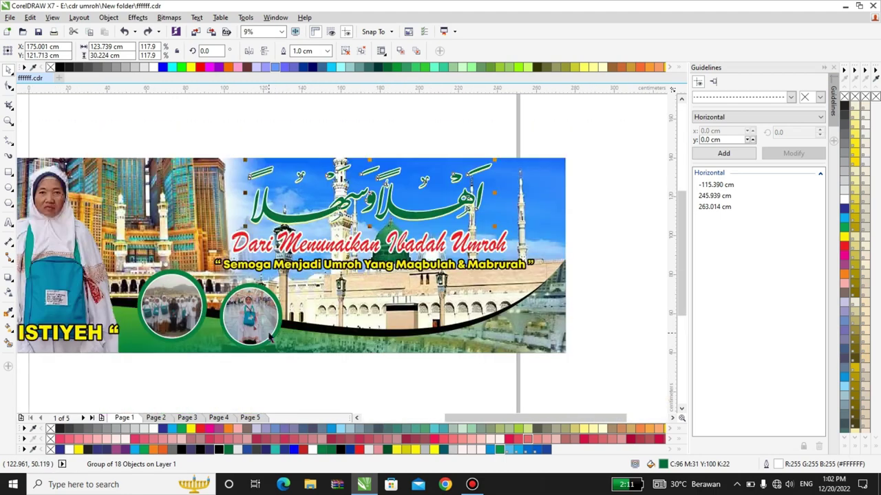
pyautogui.scroll(3, 179, 289)
pyautogui.scroll(-4, 183, 296)
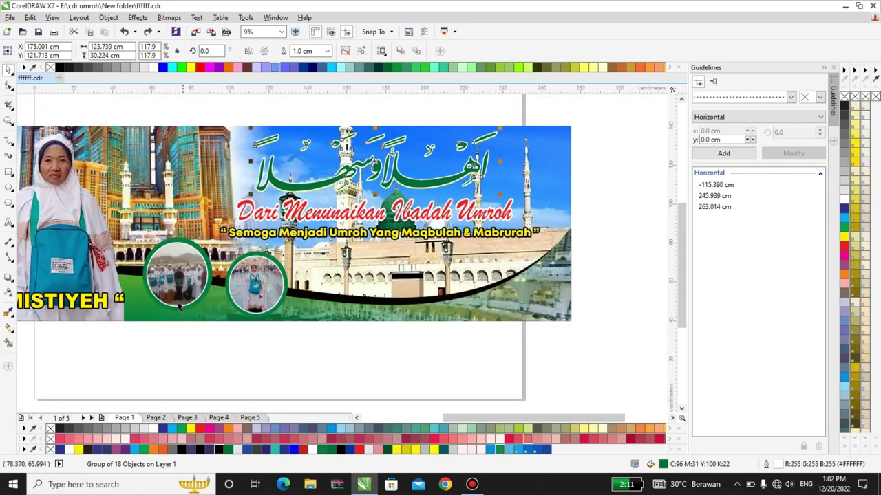
pyautogui.moveTo(333, 180); pyautogui.dragTo(334, 182)
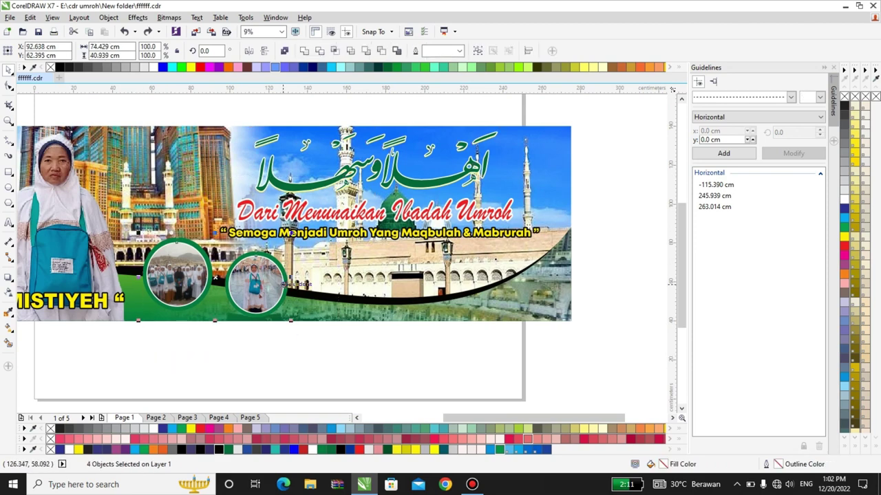
pyautogui.moveTo(297, 290); pyautogui.dragTo(307, 236)
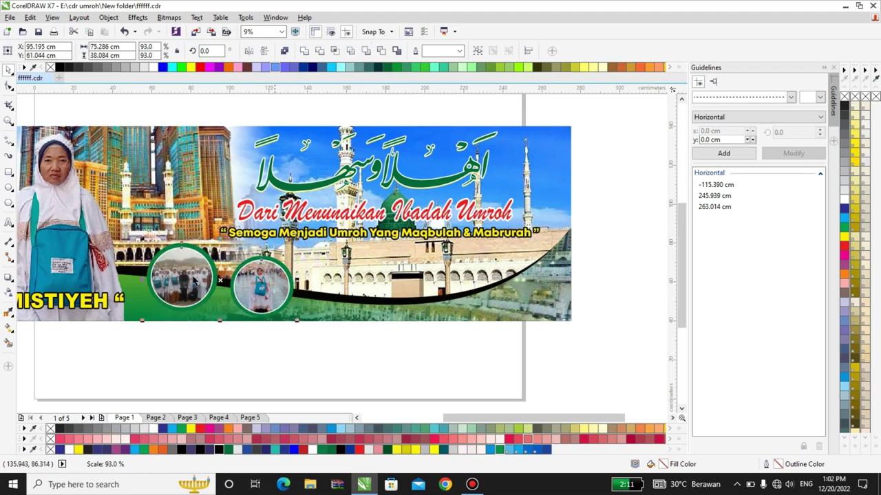
pyautogui.scroll(2, 173, 279)
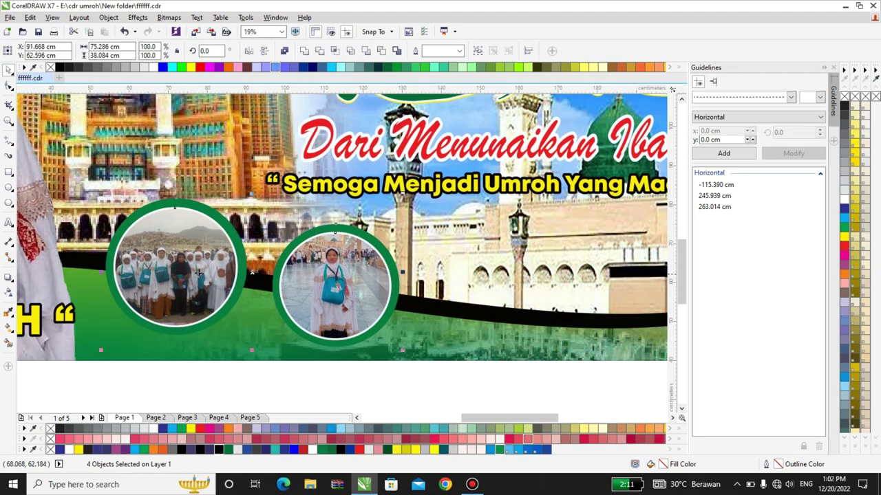
pyautogui.scroll(-3, 201, 276)
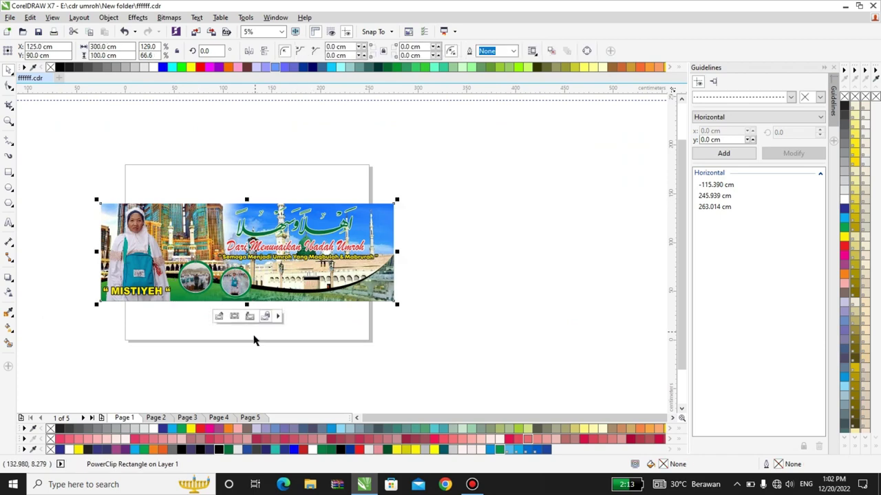
# - Go to Page 2 and open that banner's PowerClip contents for editing
pyautogui.click(187, 391)
pyautogui.click(158, 418)
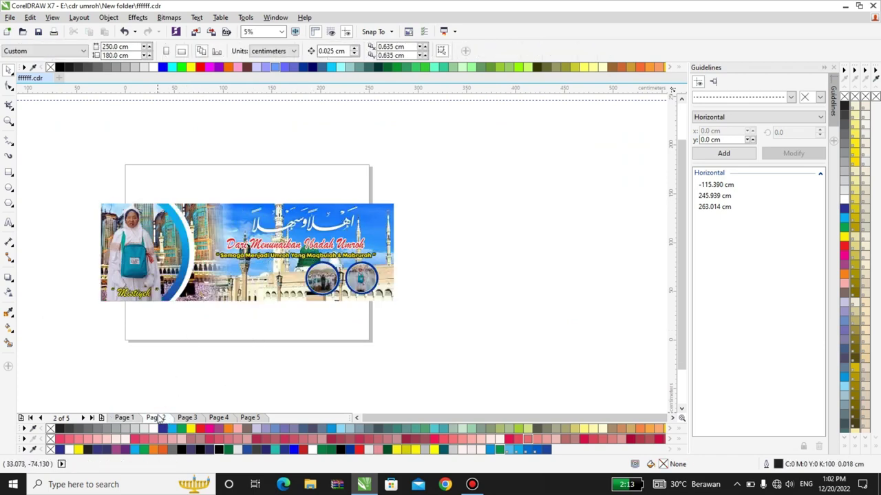
pyautogui.scroll(2, 204, 327)
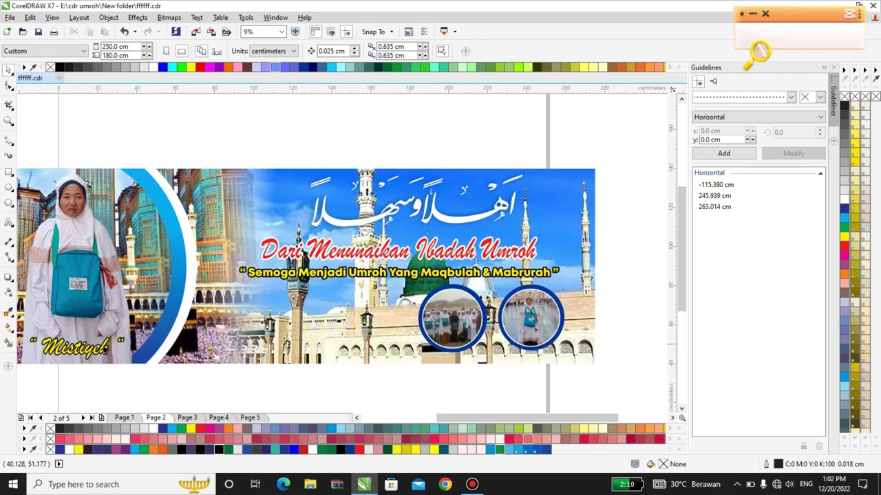
pyautogui.click(112, 335)
pyautogui.doubleClick(208, 320)
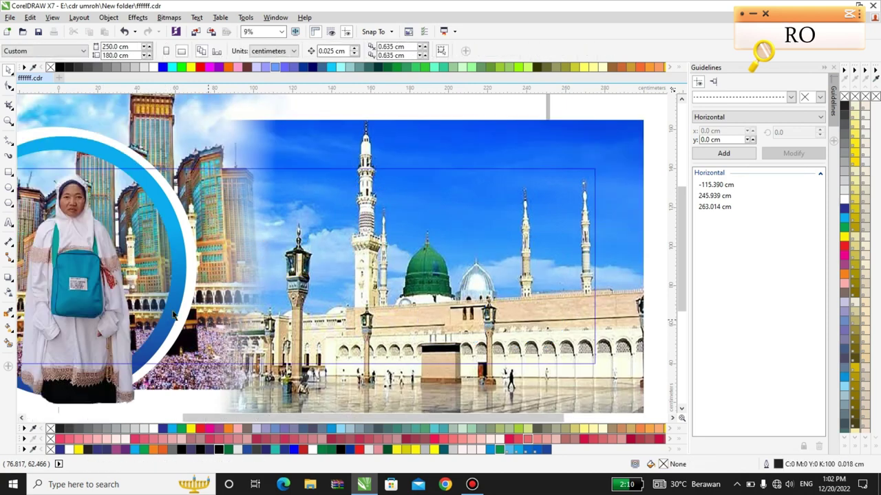
# - Move the circular clipped picture behind the woman leftward out of its blue ring and undo the move
pyautogui.scroll(-2, 192, 296)
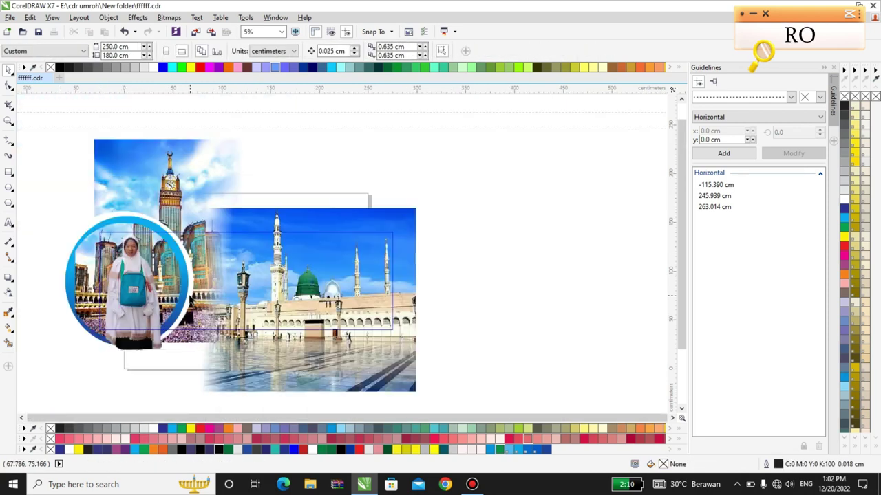
pyautogui.click(190, 280)
pyautogui.moveTo(187, 280); pyautogui.dragTo(127, 281)
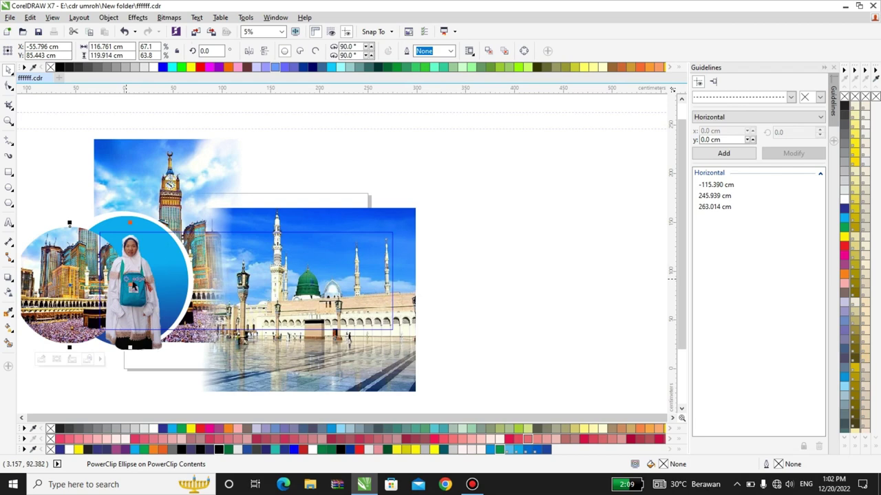
pyautogui.hotkey('ctrl', 'z')
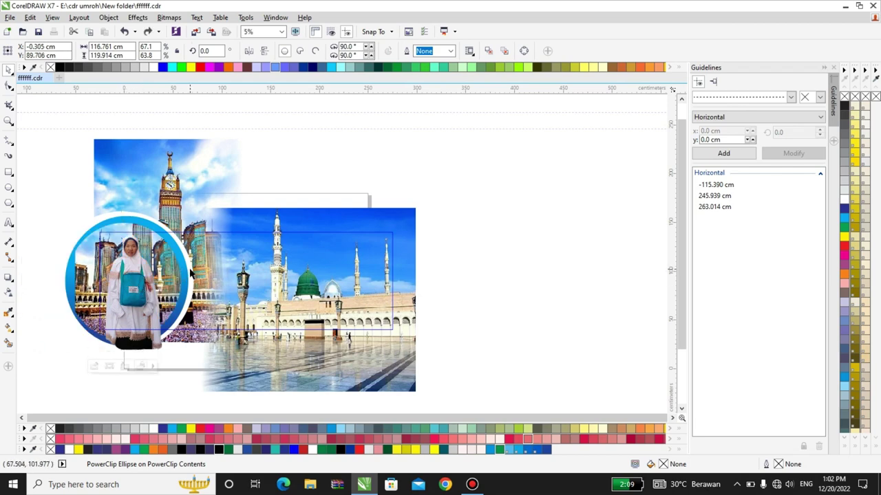
# - Shift the light-blue start point of the blue ring's fountain fill leftward with the Interactive Fill tool
pyautogui.scroll(2, 182, 295)
pyautogui.click(196, 332)
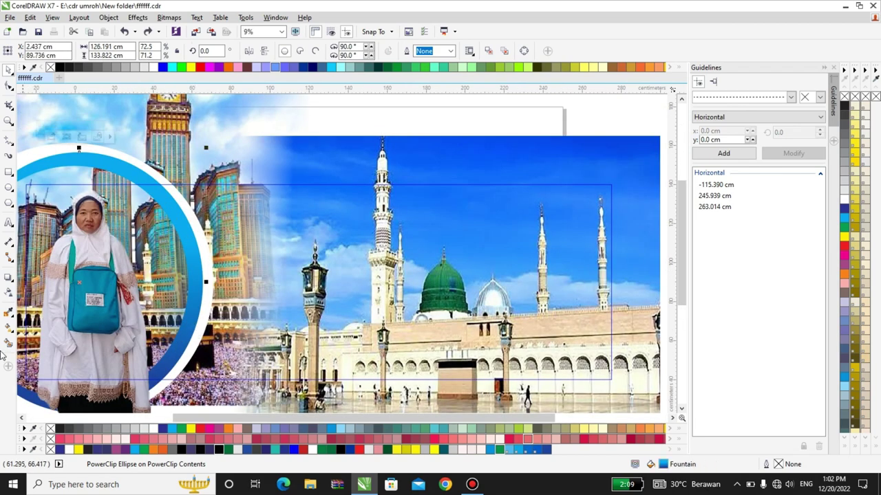
pyautogui.click(9, 329)
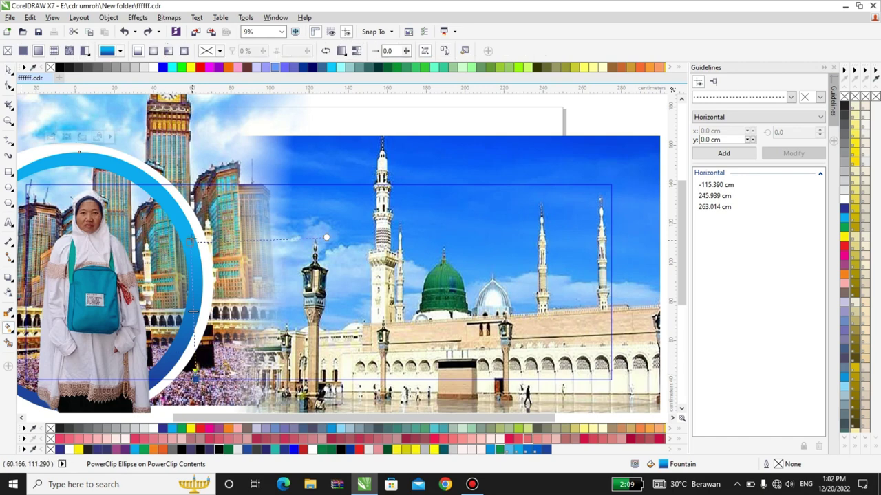
pyautogui.moveTo(162, 251); pyautogui.dragTo(140, 256)
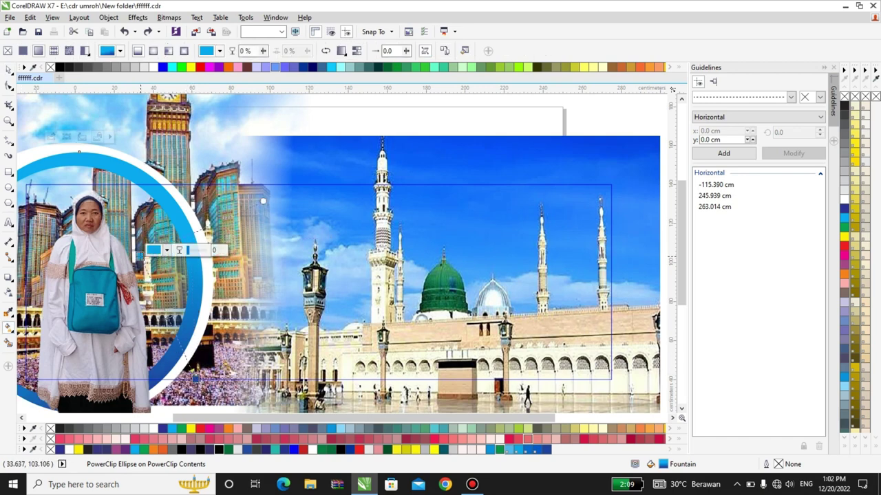
pyautogui.click(6, 72)
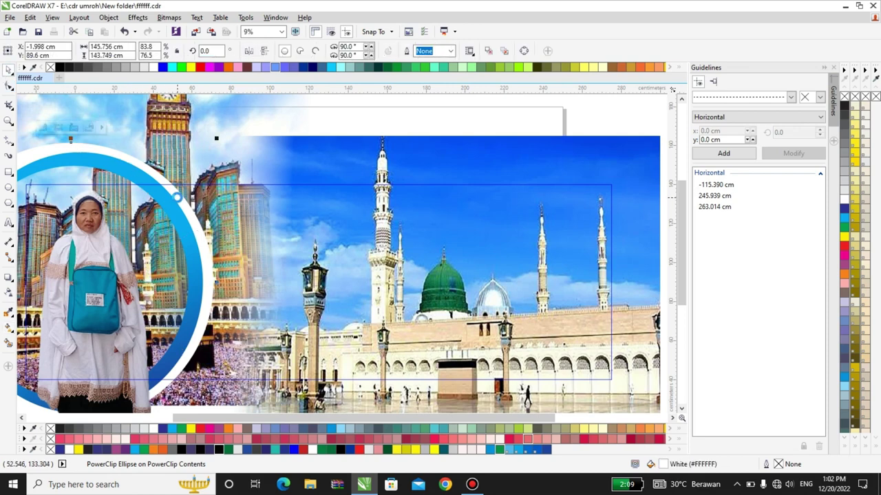
# - Open the PowerClip contents of the white circle behind the blue ring, select its Kaaba photo, and finish editing
pyautogui.doubleClick(206, 183)
pyautogui.scroll(-2, 163, 272)
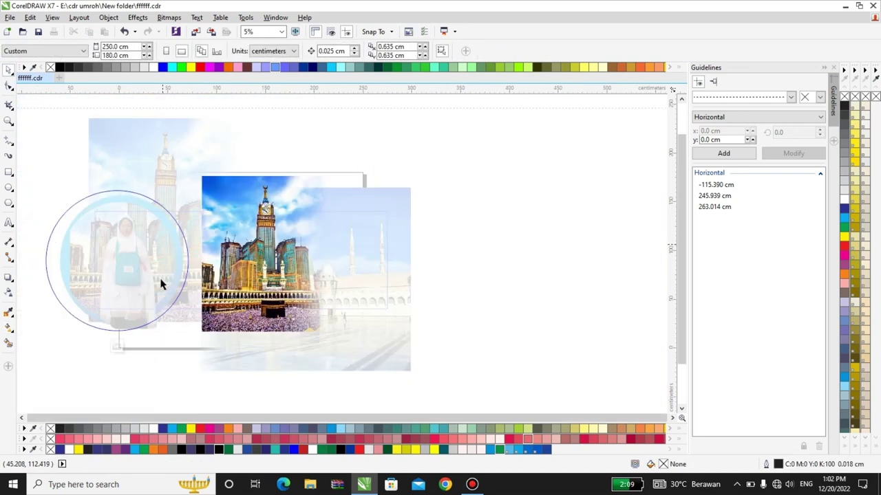
pyautogui.click(239, 292)
pyautogui.click(118, 349)
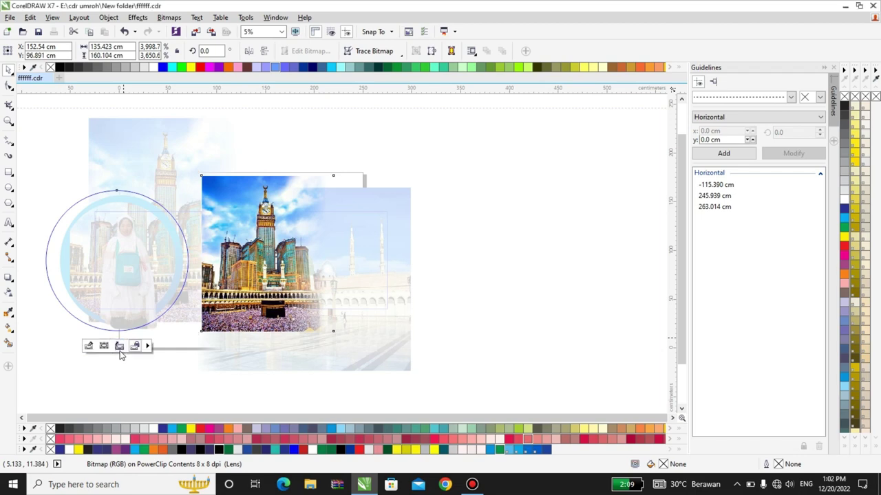
# - Move the woman's cut-out photo leftward out of the blue ring and undo the move
pyautogui.click(184, 331)
pyautogui.moveTo(133, 257); pyautogui.dragTo(81, 276)
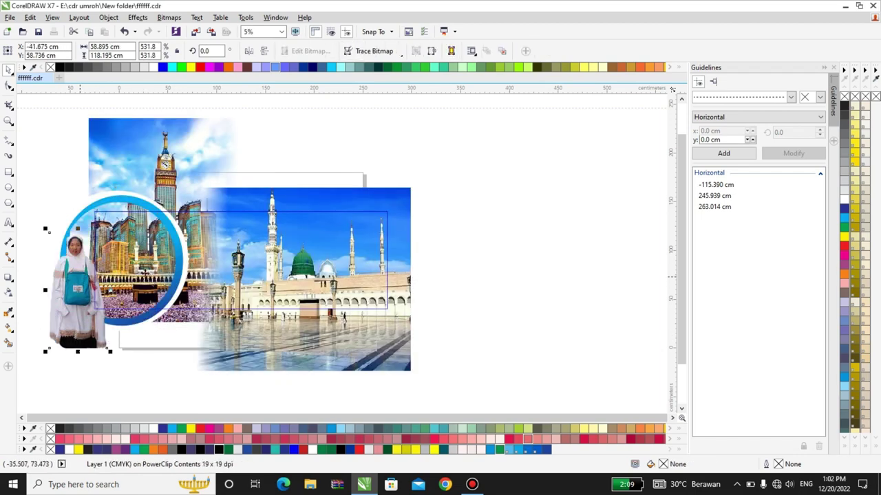
pyautogui.hotkey('ctrl', 'z')
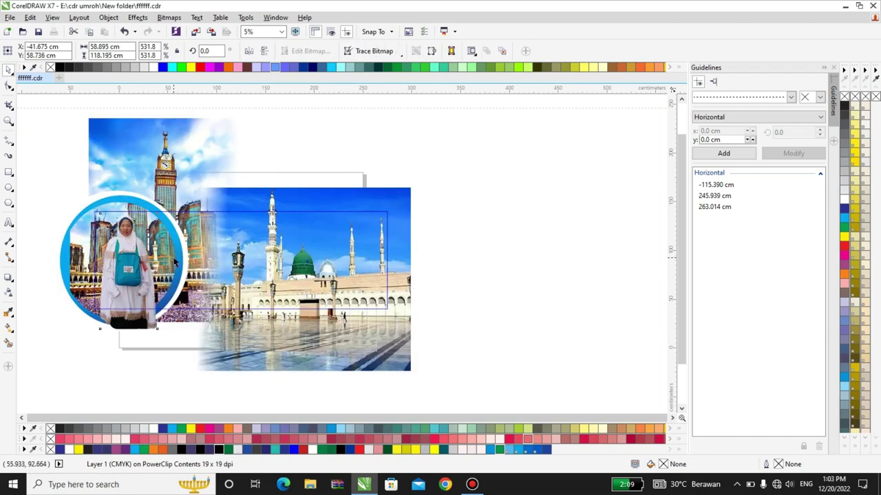
# - Move the mosque photo horizontally leftward to about X 153.6 cm and finish editing the banner's PowerClip contents
pyautogui.click(302, 286)
pyautogui.moveTo(298, 263); pyautogui.dragTo(232, 283)
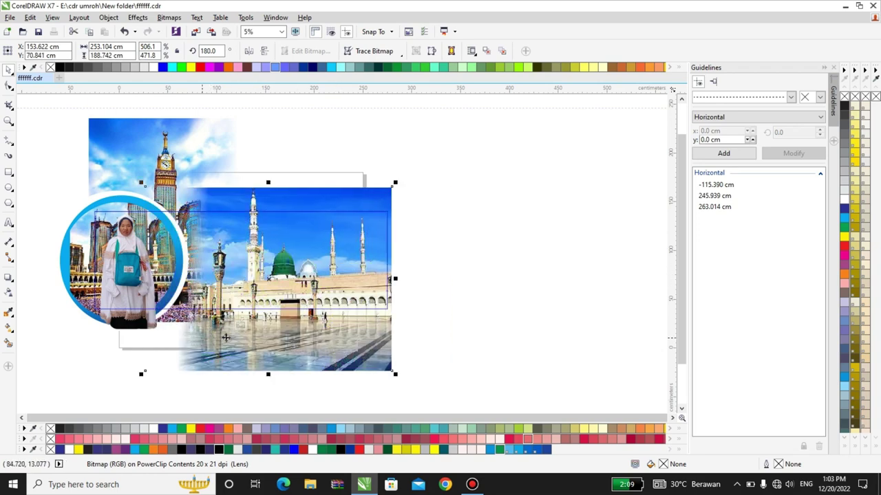
pyautogui.click(238, 323)
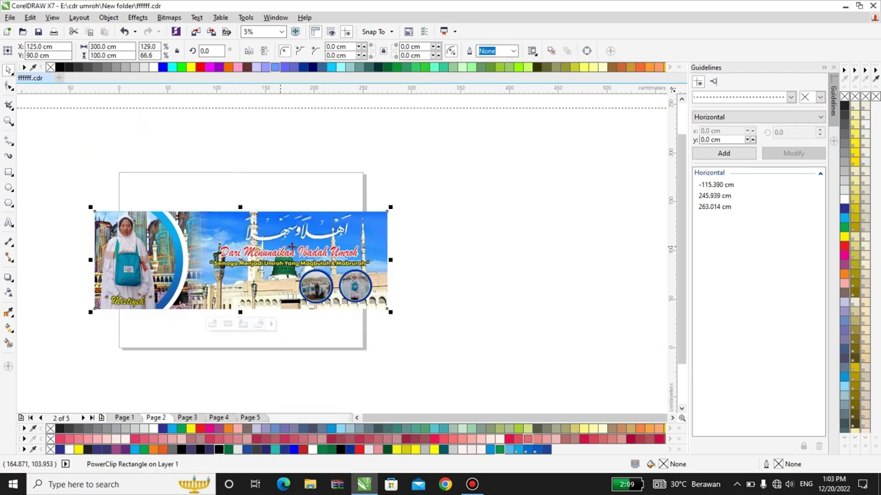
pyautogui.scroll(1, 294, 254)
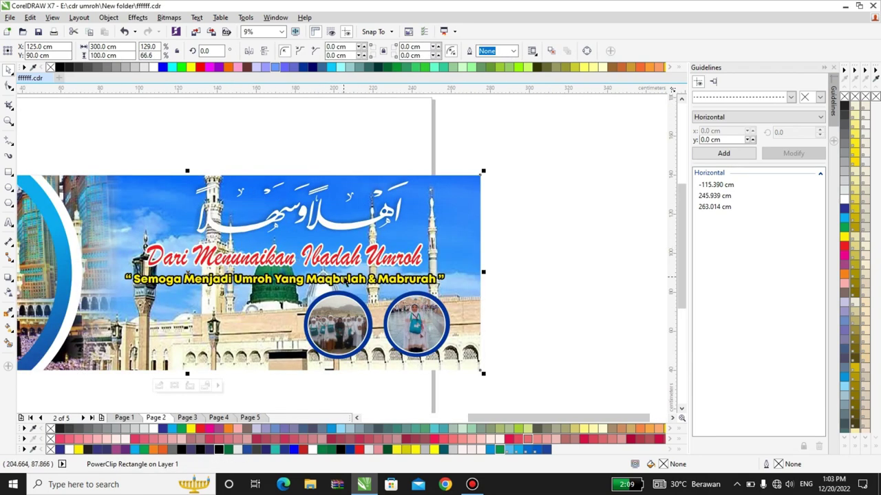
pyautogui.scroll(-1, 345, 282)
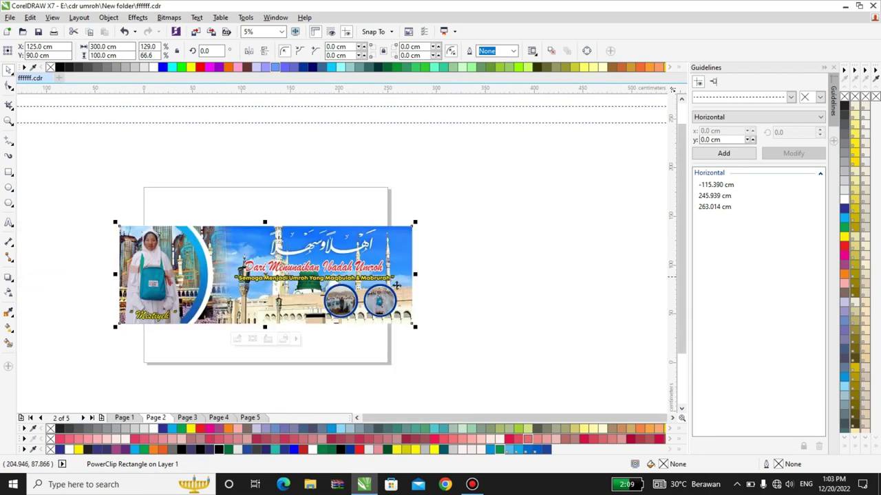
pyautogui.click(442, 290)
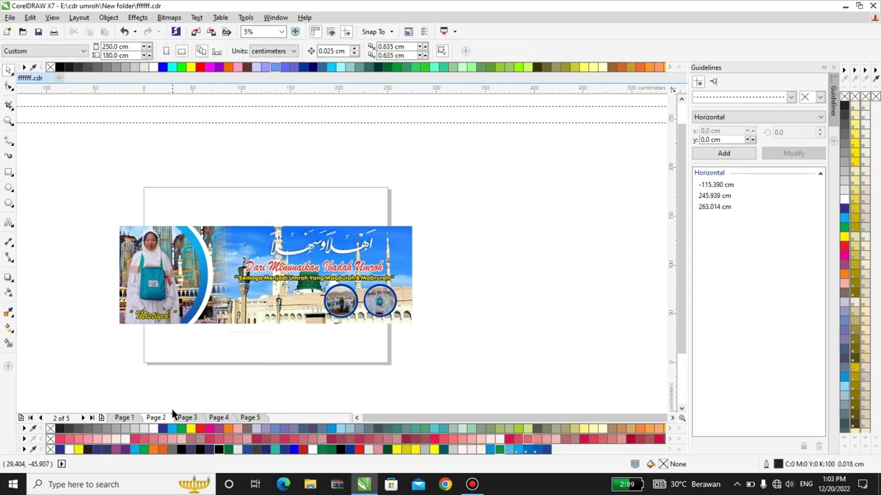
pyautogui.click(325, 329)
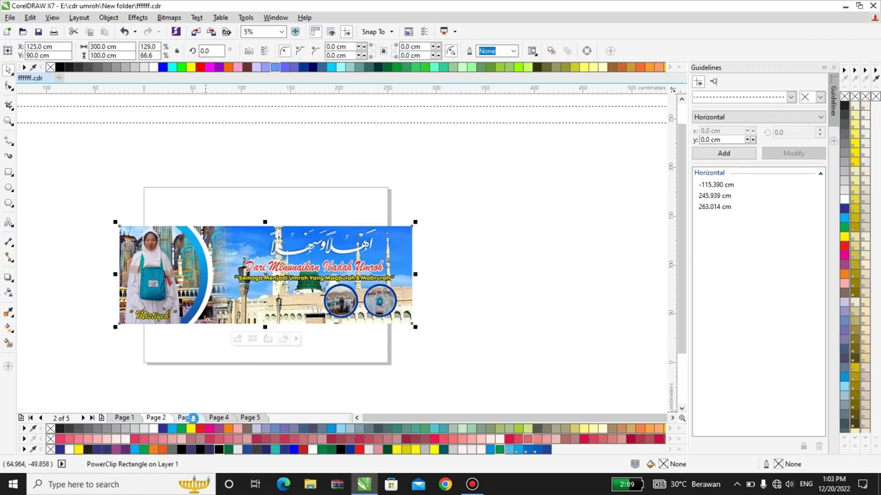
# - Go to Page 3 and open that banner's PowerClip contents for editing
pyautogui.click(193, 418)
pyautogui.click(131, 312)
pyautogui.scroll(1, 156, 285)
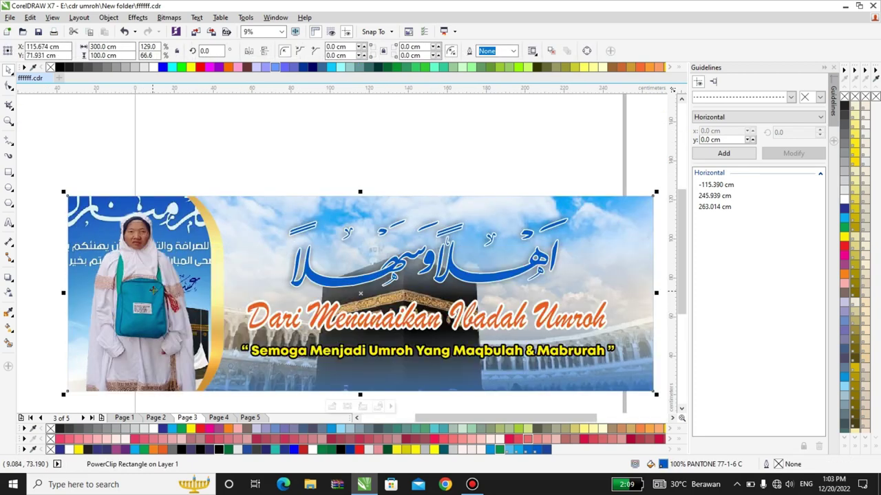
pyautogui.scroll(-1, 223, 236)
pyautogui.doubleClick(223, 236)
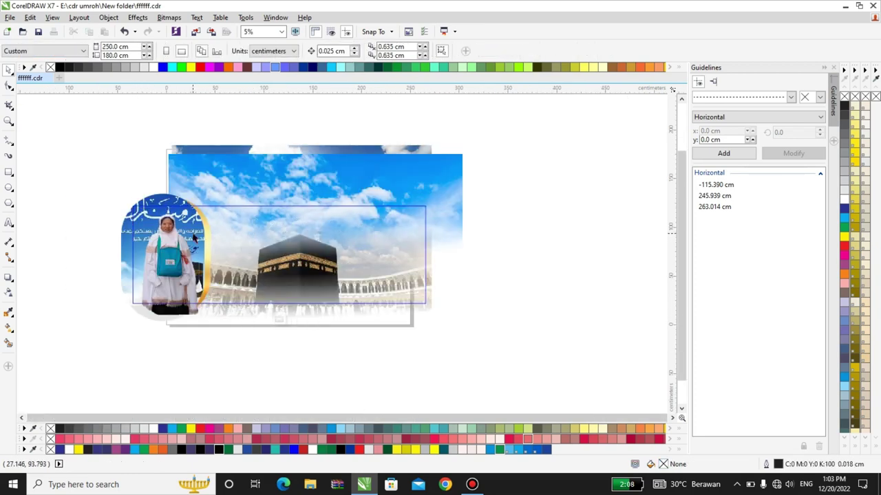
# - Move the blue calligraphy frame and the gold frame behind the woman leftward, and undo both moves
pyautogui.click(167, 225)
pyautogui.click(149, 200)
pyautogui.moveTo(150, 200); pyautogui.dragTo(96, 210)
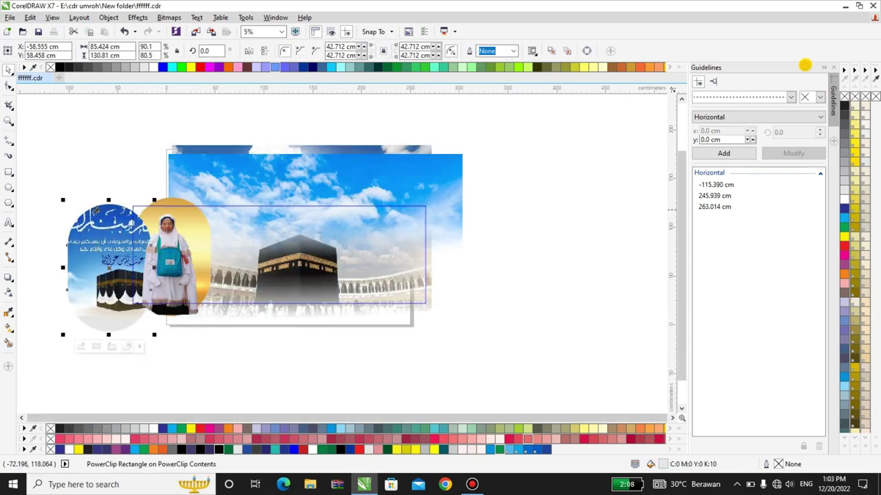
pyautogui.scroll(1, 177, 255)
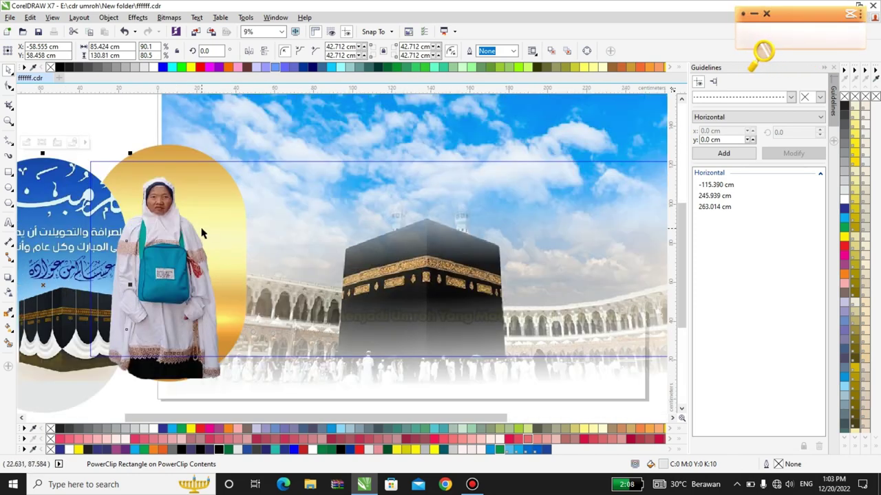
pyautogui.click(205, 231)
pyautogui.click(169, 219)
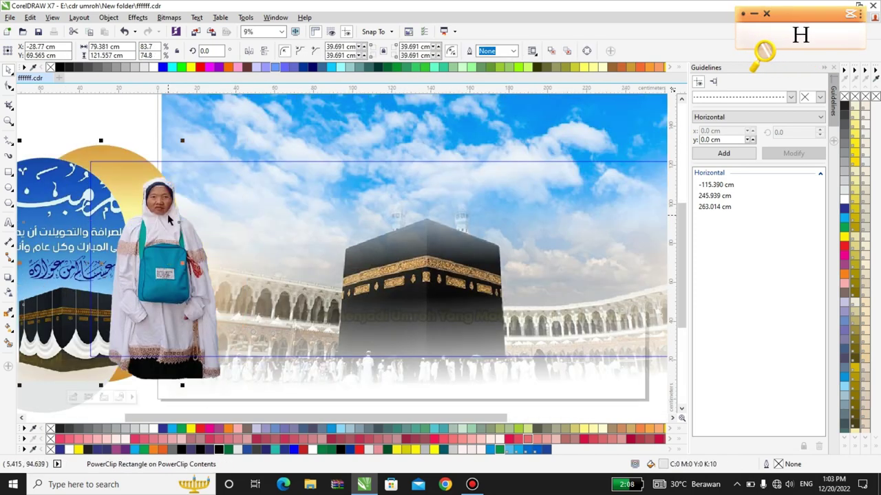
pyautogui.hotkey('ctrl', 'z')
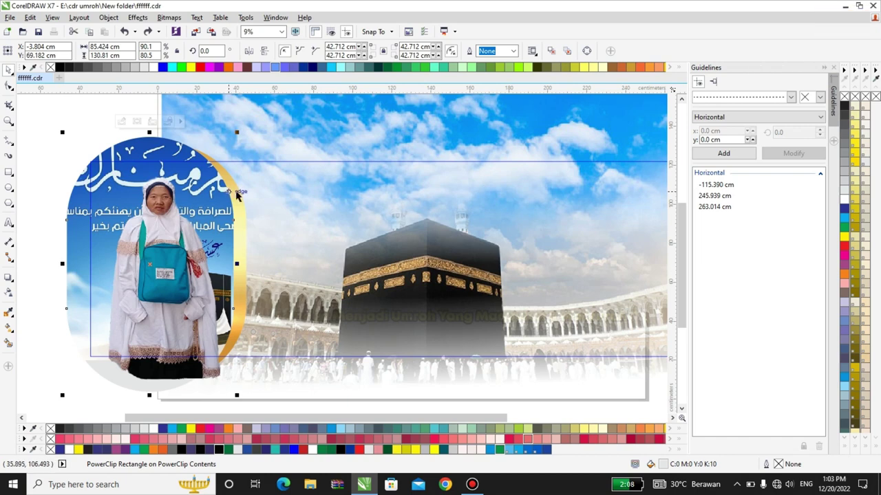
# - Open the gold frame's PowerClip to view the gold texture inside, and finish editing that level
pyautogui.rightClick(241, 208)
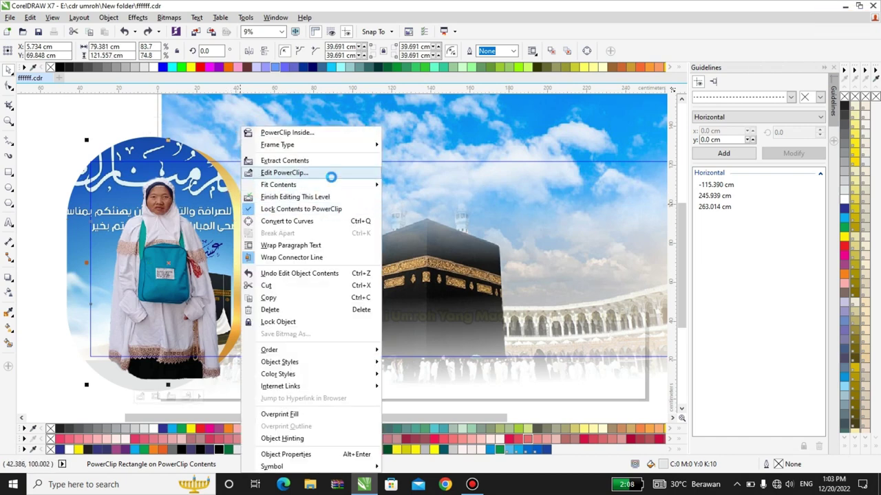
pyautogui.click(330, 174)
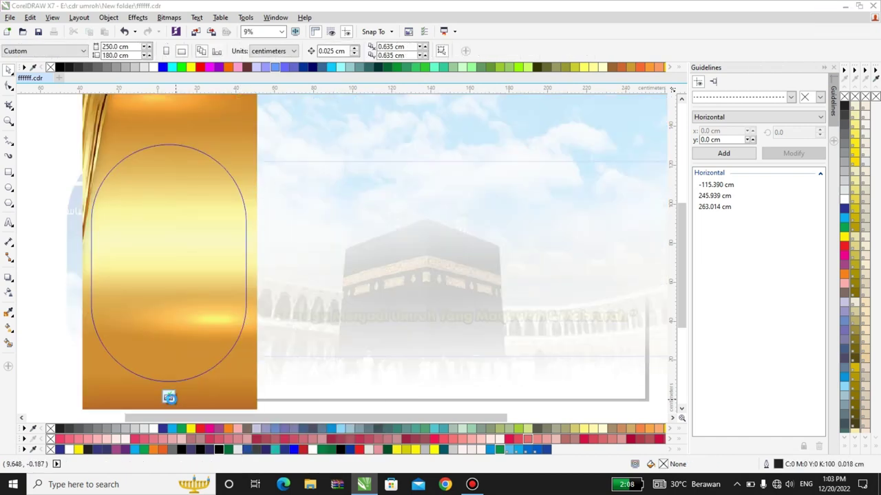
pyautogui.click(169, 397)
# - Try reducing the blue calligraphy frame's corner roundness to 2.824 cm with the Shape tool and restore it to 42.712 cm
pyautogui.keyDown('ctrl'); pyautogui.click(192, 220); pyautogui.keyUp('ctrl')
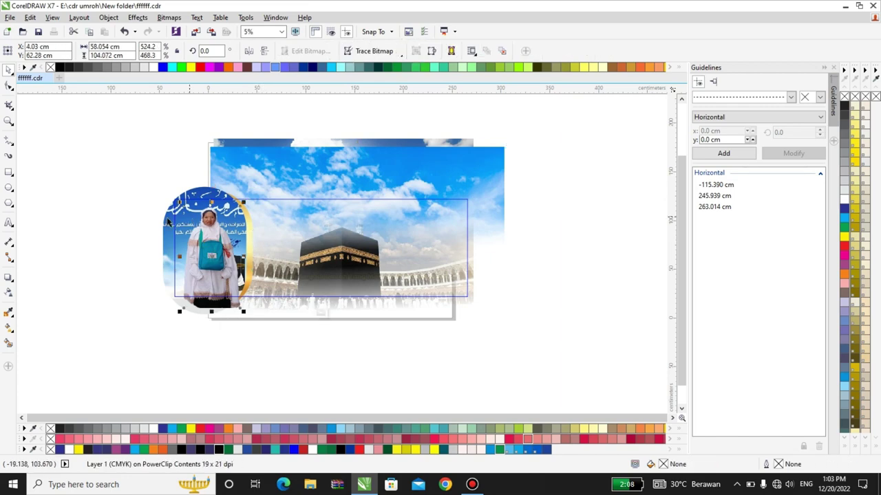
pyautogui.scroll(1, 216, 199)
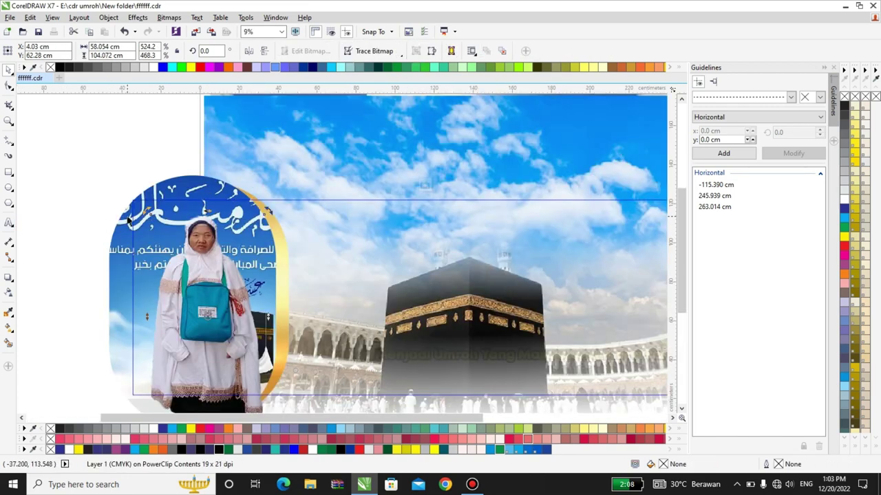
pyautogui.click(154, 207)
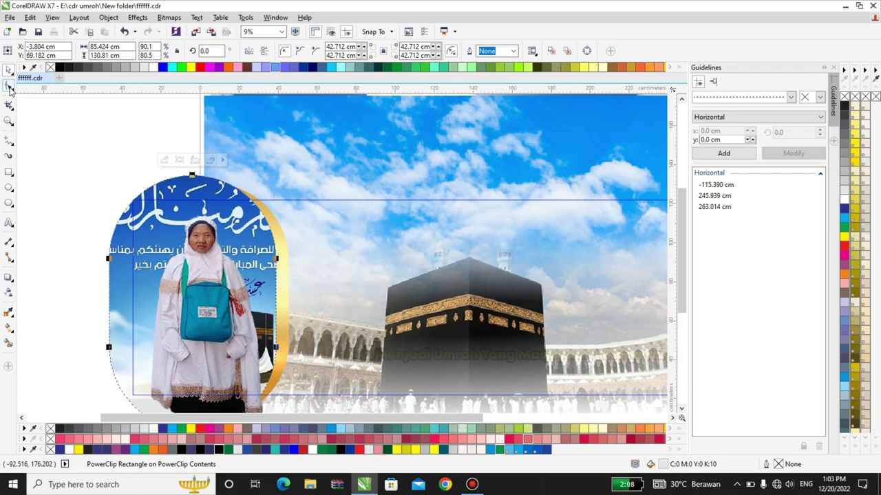
pyautogui.moveTo(108, 260); pyautogui.dragTo(113, 181)
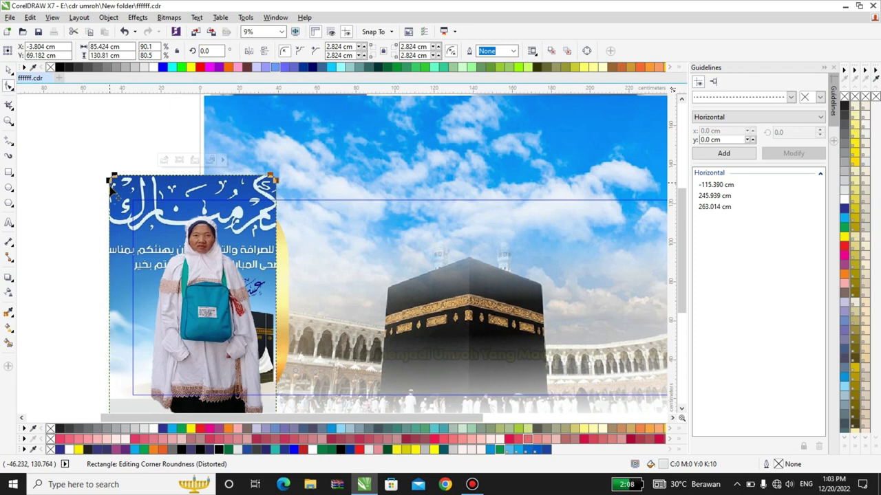
pyautogui.moveTo(112, 183); pyautogui.dragTo(131, 307)
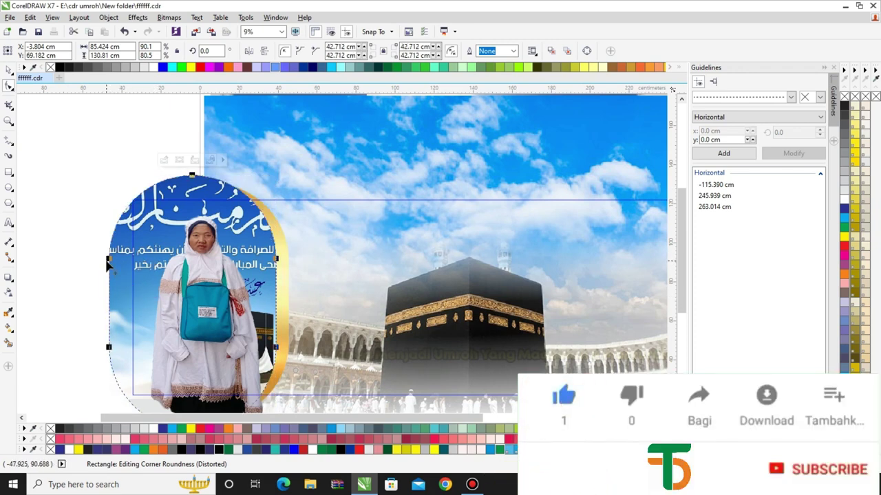
pyautogui.click(110, 259)
pyautogui.moveTo(110, 259); pyautogui.dragTo(125, 351)
pyautogui.scroll(-2, 87, 174)
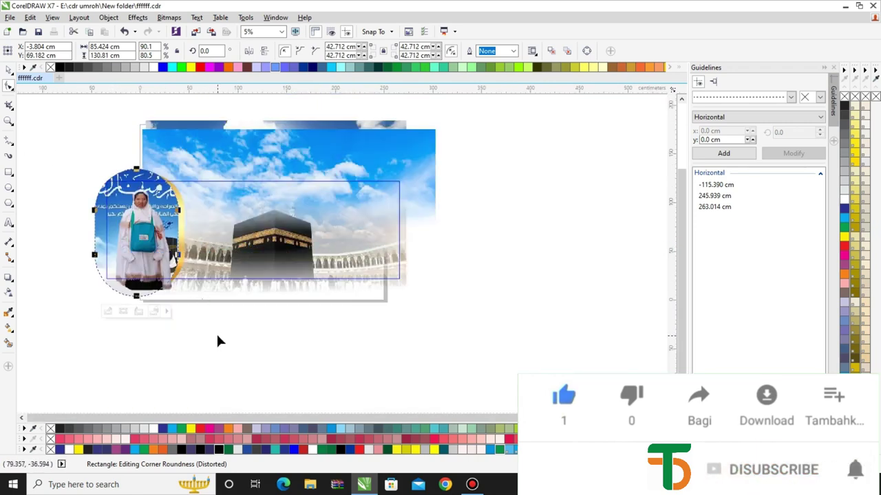
pyautogui.click(8, 69)
# - Try moving the faded blue sky picture away from above the Kaaba photo and undo the moves
pyautogui.click(285, 217)
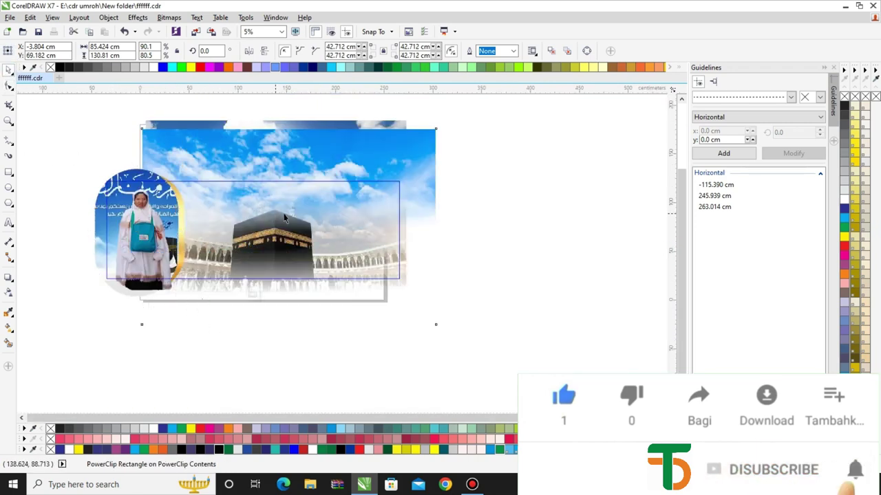
pyautogui.moveTo(328, 190); pyautogui.dragTo(611, 251)
pyautogui.hotkey('ctrl', 'z')
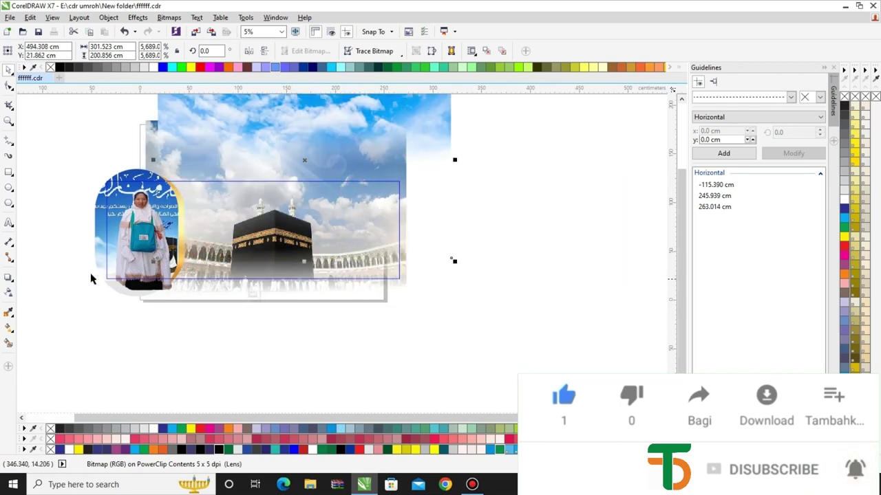
pyautogui.scroll(1, 269, 154)
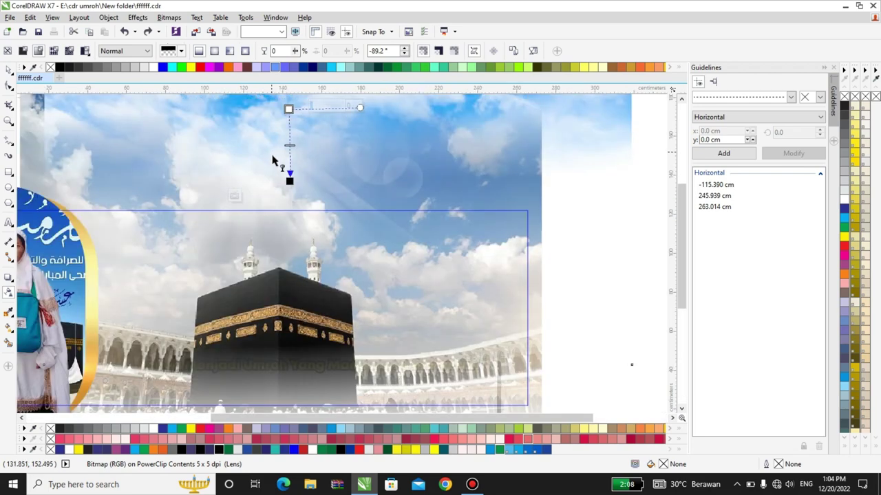
pyautogui.scroll(-2, 315, 292)
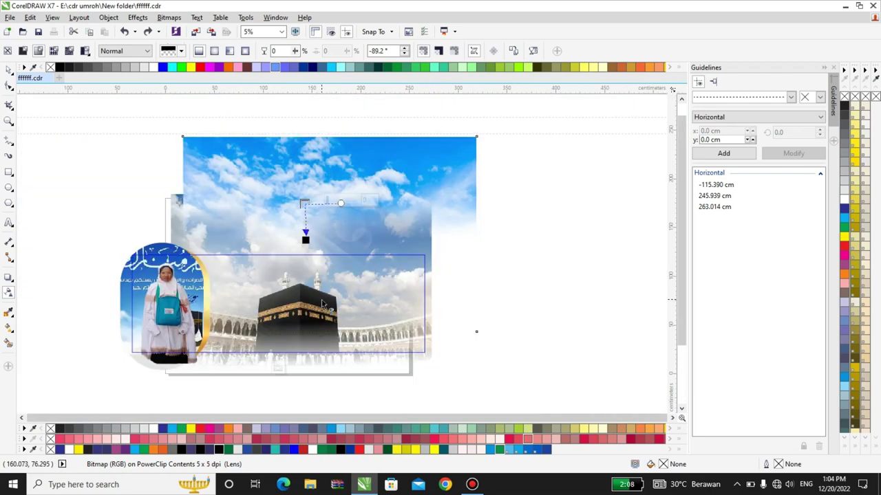
# - Adjust the sky picture's linear transparency to an angle of -89.6° and finish editing the Page 3 banner's PowerClip contents
pyautogui.scroll(2, 241, 231)
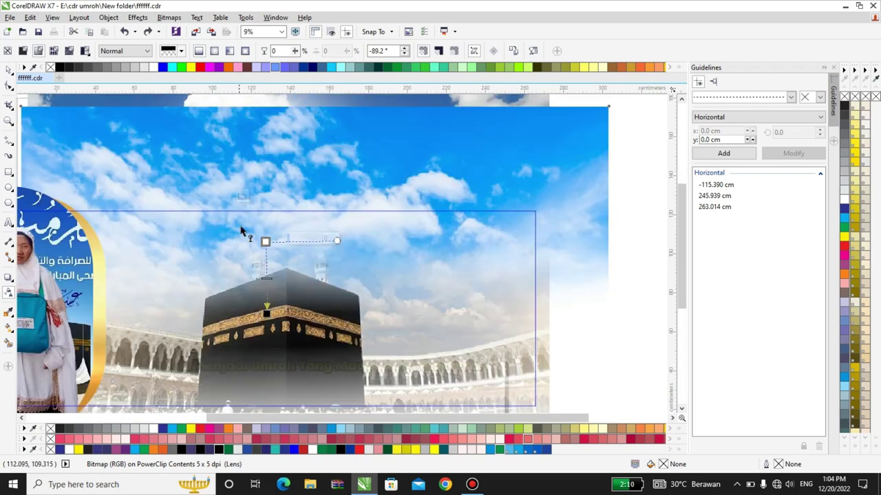
pyautogui.moveTo(267, 243); pyautogui.dragTo(266, 248)
pyautogui.scroll(-2, 280, 202)
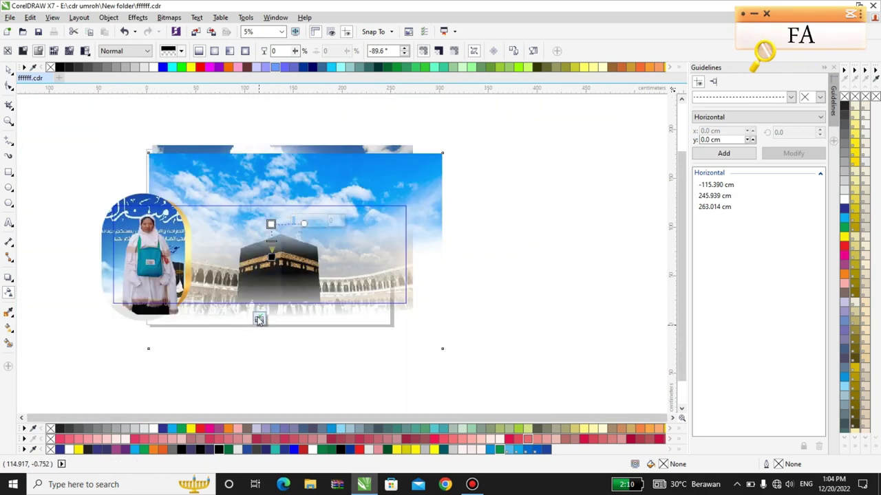
pyautogui.click(260, 320)
pyautogui.click(518, 317)
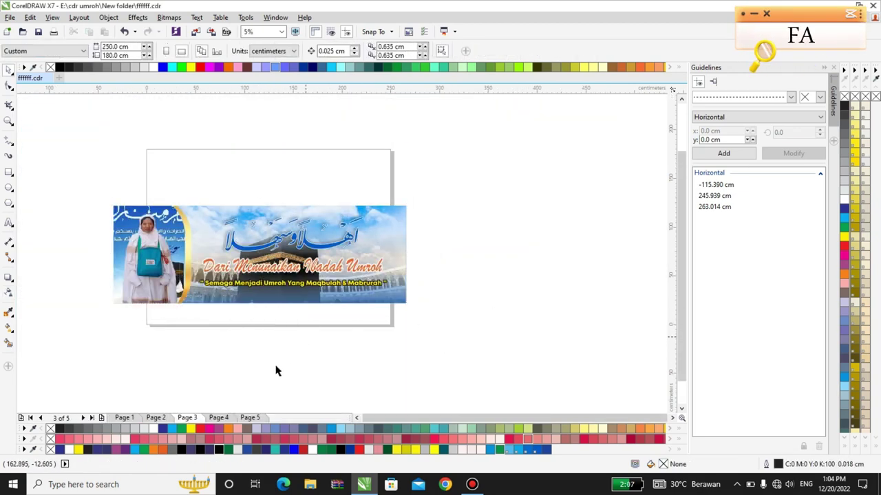
# - Go to Page 4 and open the banner's PowerClip to show the pictures and curves inside
pyautogui.click(218, 417)
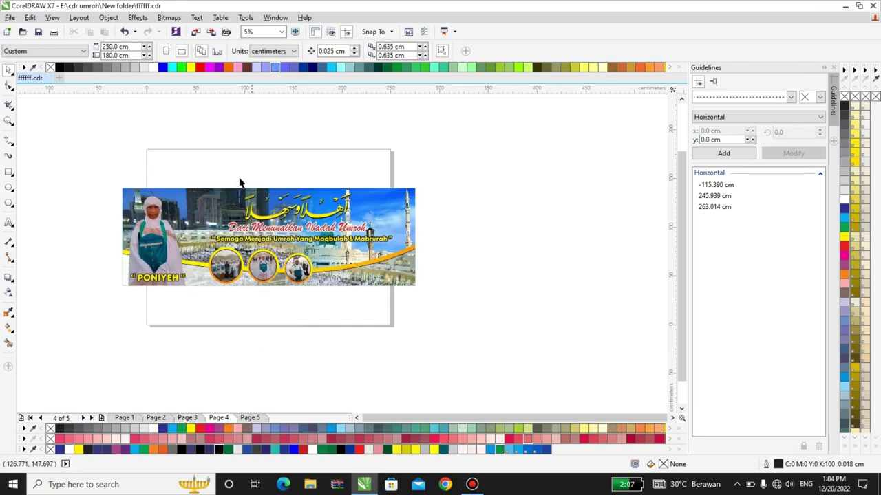
pyautogui.scroll(2, 222, 219)
pyautogui.click(258, 199)
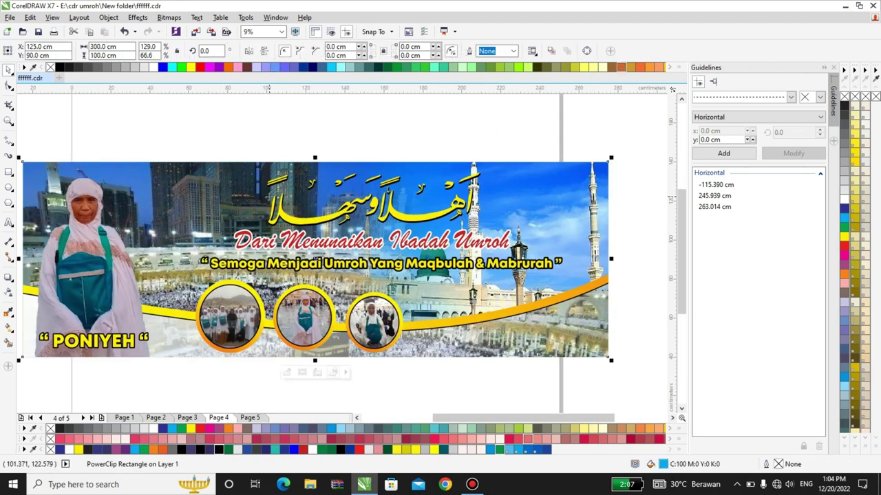
pyautogui.doubleClick(252, 201)
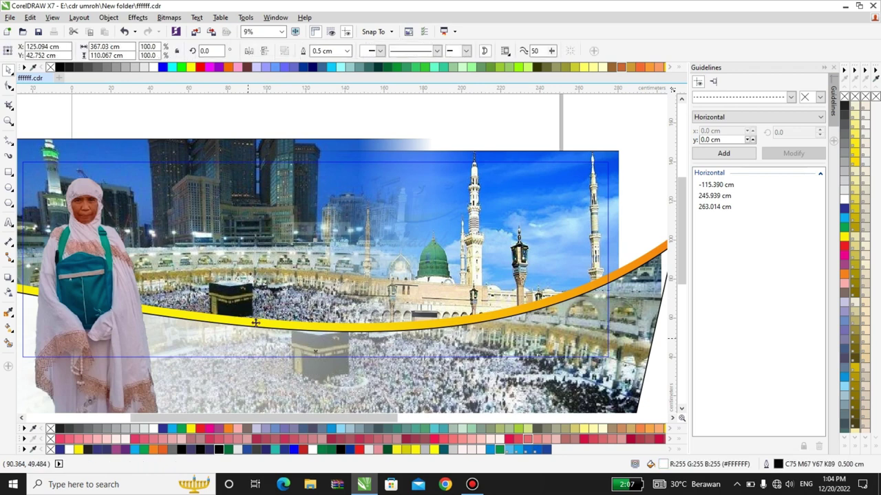
# - Try moving the faded crowd curve, the yellow-orange curve and the mosque and Kaaba pictures apart, and undo the moves
pyautogui.scroll(-1, 282, 217)
pyautogui.moveTo(395, 291); pyautogui.dragTo(381, 350)
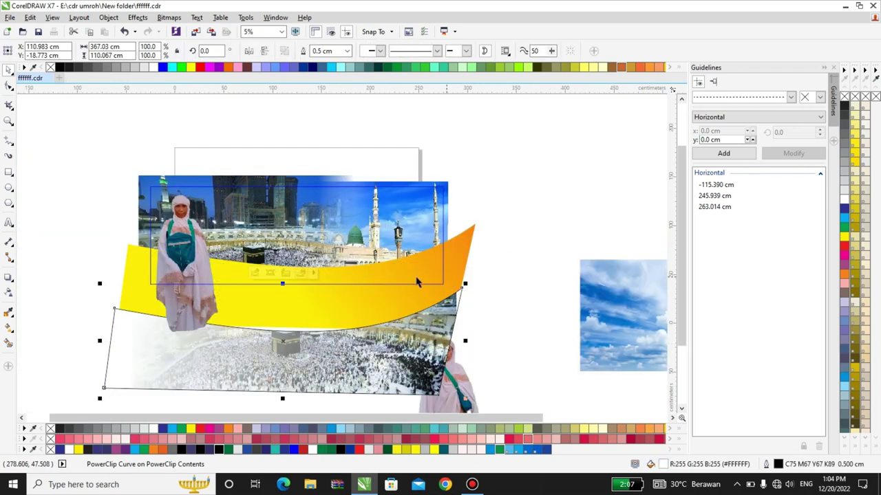
pyautogui.click(401, 280)
pyautogui.hotkey('ctrl', 'z')
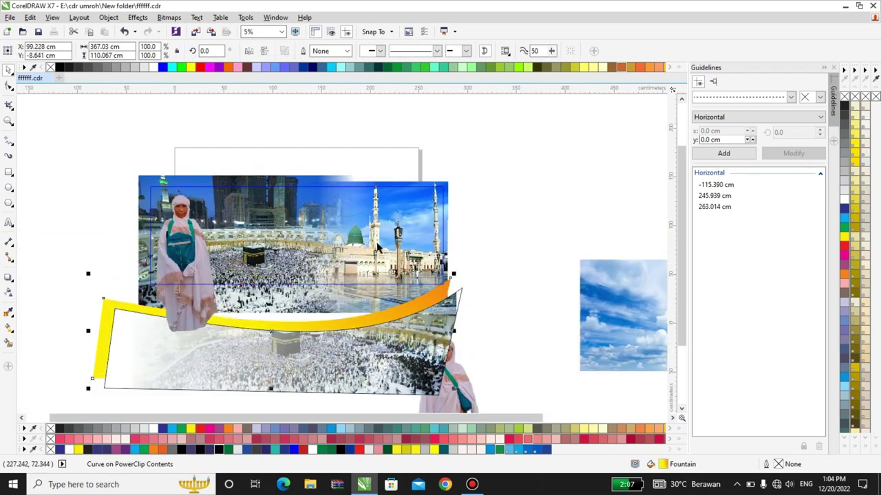
pyautogui.moveTo(377, 247); pyautogui.dragTo(447, 225)
pyautogui.moveTo(287, 234); pyautogui.dragTo(173, 204)
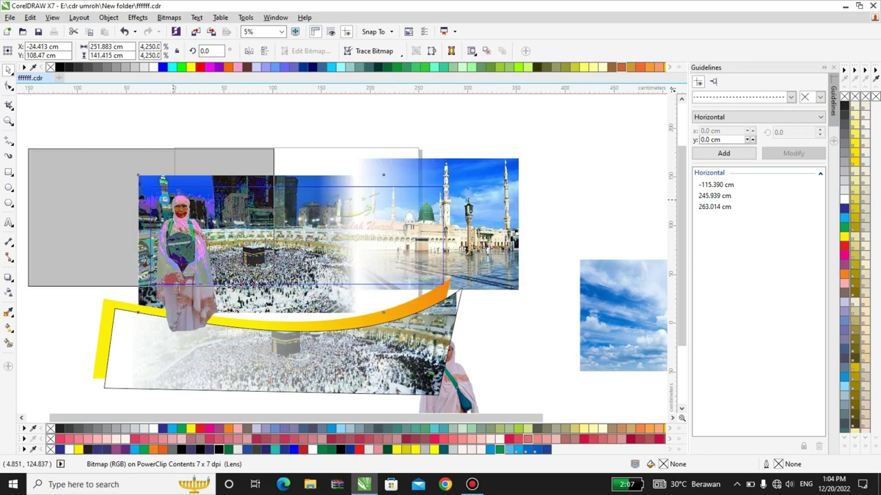
pyautogui.hotkey('ctrl', 'z')
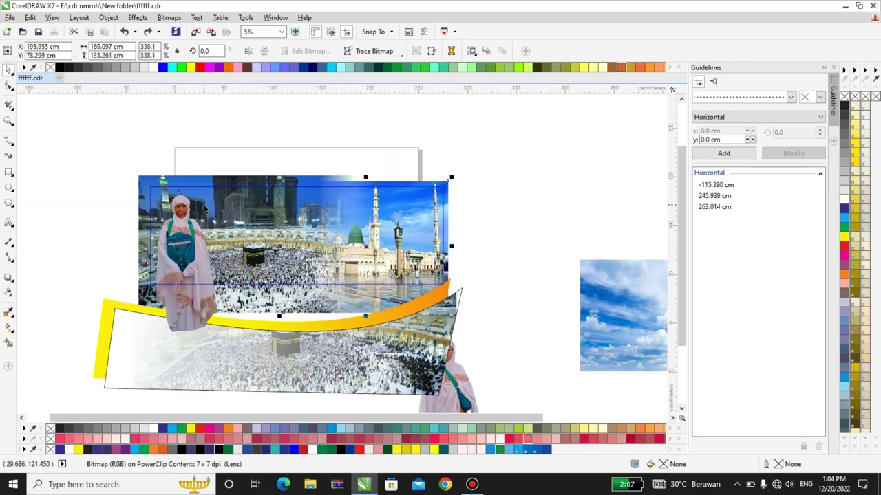
pyautogui.hotkey('ctrl', 'z')
pyautogui.hotkey('ctrl', 'z')
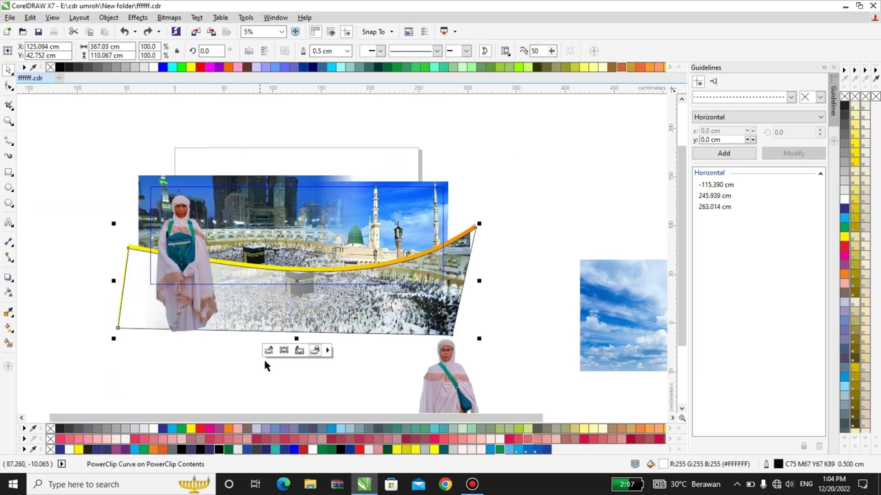
# - Delete the unused sky picture and the spare photo of the woman outside the Page 4 banner, and finish editing the PowerClip
pyautogui.click(267, 366)
pyautogui.click(612, 351)
pyautogui.press('Delete')
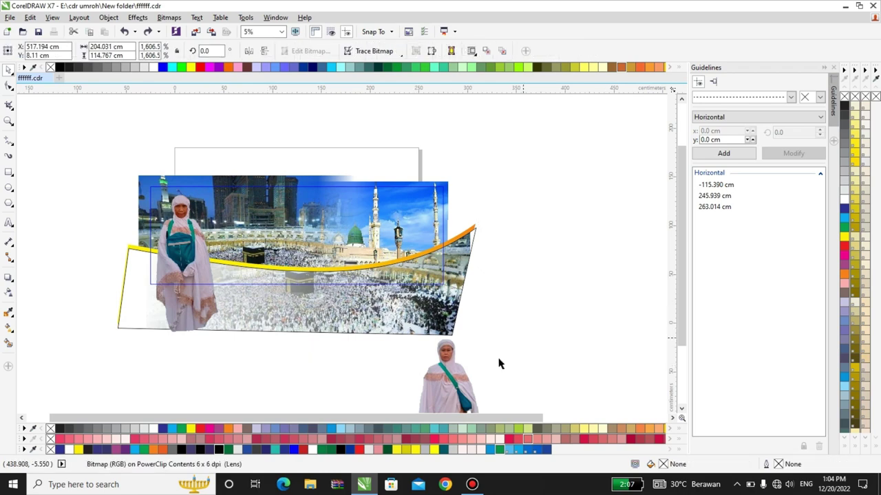
pyautogui.click(450, 382)
pyautogui.press('Delete')
pyautogui.scroll(-1, 241, 347)
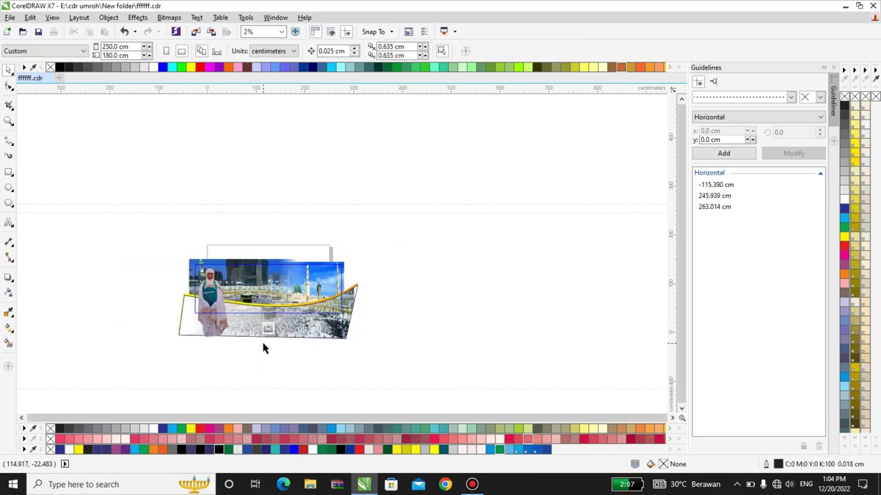
pyautogui.click(268, 330)
pyautogui.scroll(2, 249, 310)
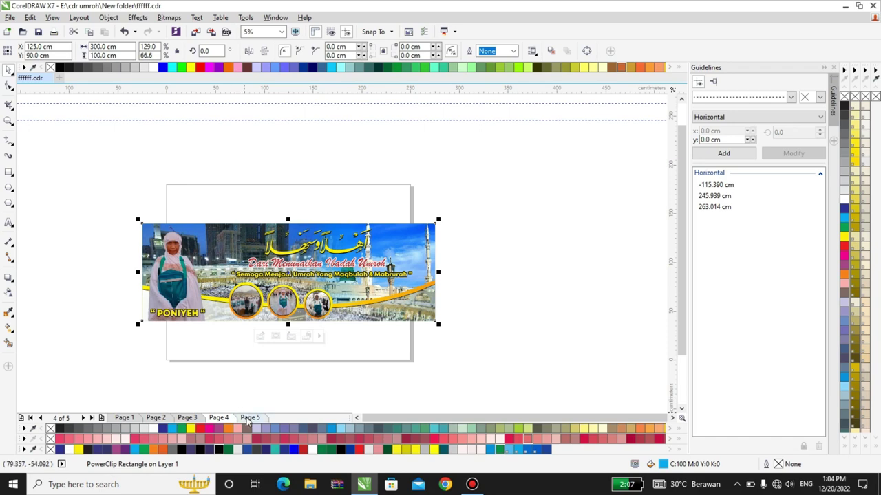
# - Go to Page 5 and open the banner's PowerClip to view its contents
pyautogui.click(249, 417)
pyautogui.scroll(2, 320, 341)
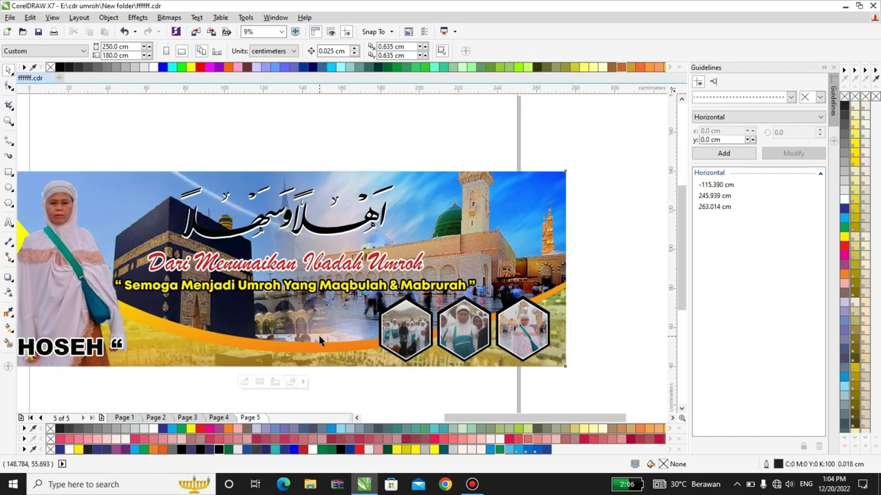
pyautogui.scroll(-2, 320, 341)
pyautogui.keyDown('ctrl'); pyautogui.click(321, 338); pyautogui.keyUp('ctrl')
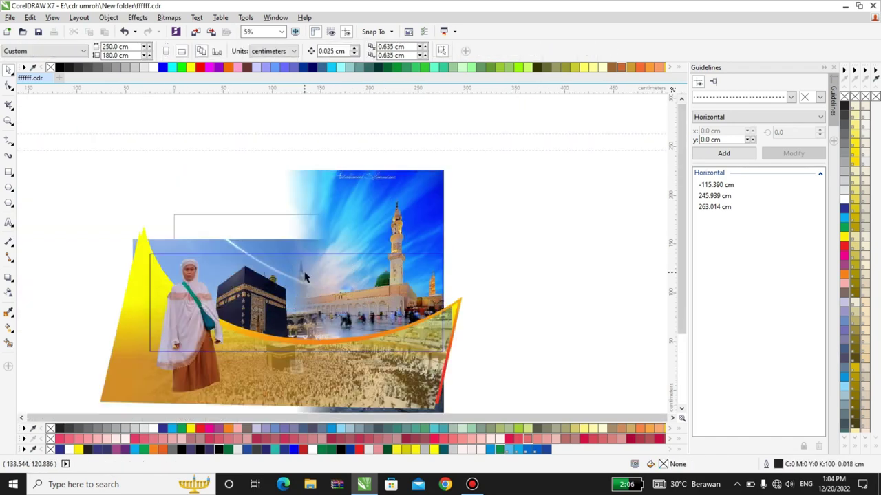
# - Try moving the faded mosque picture and the orange gradient curve away from the Kaaba photo, and undo the moves
pyautogui.moveTo(364, 253); pyautogui.dragTo(419, 242)
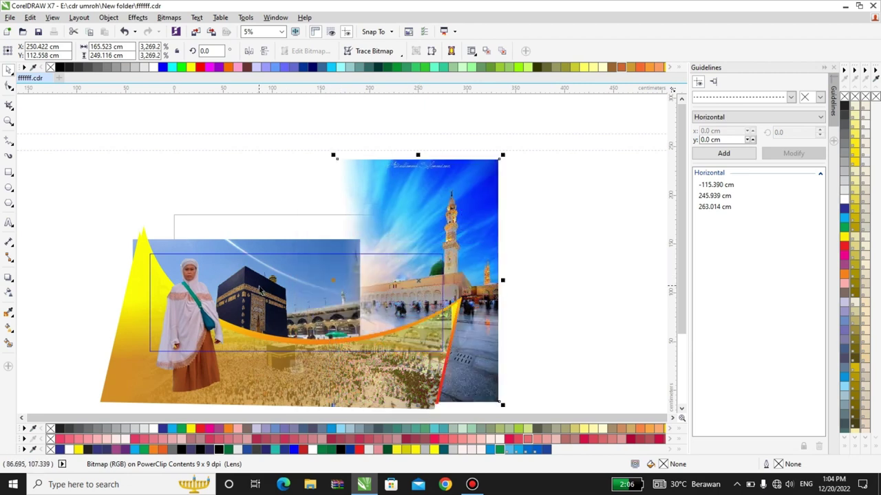
pyautogui.press('F10')
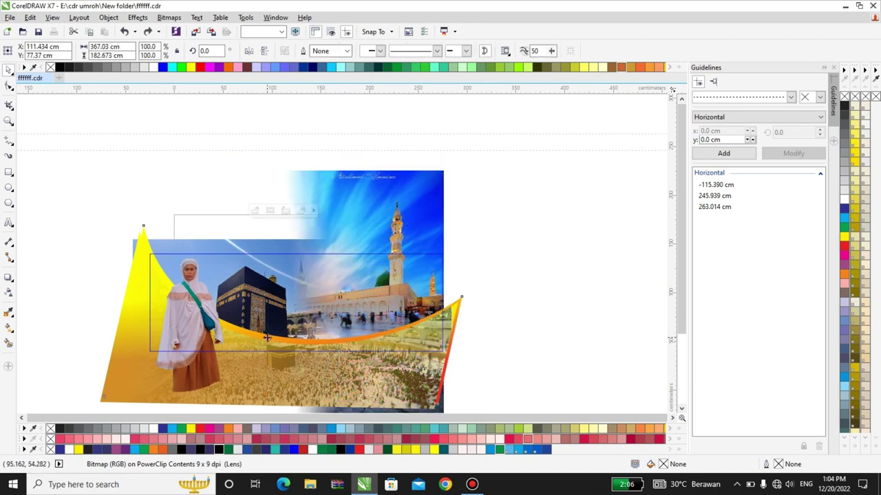
pyautogui.click(310, 381)
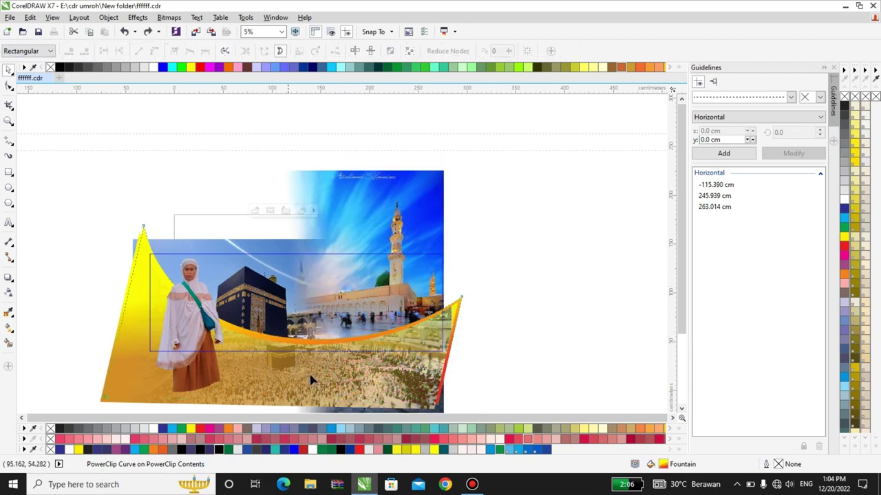
pyautogui.click(9, 70)
pyautogui.click(257, 333)
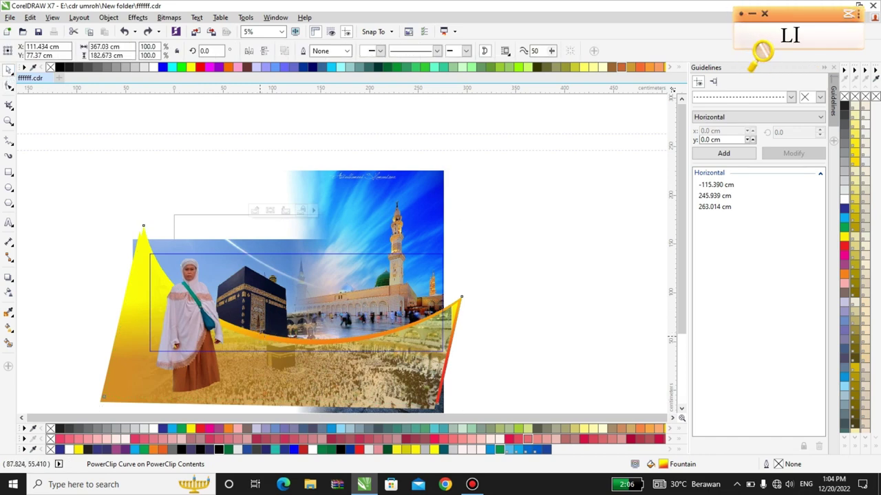
pyautogui.moveTo(260, 335); pyautogui.dragTo(274, 245)
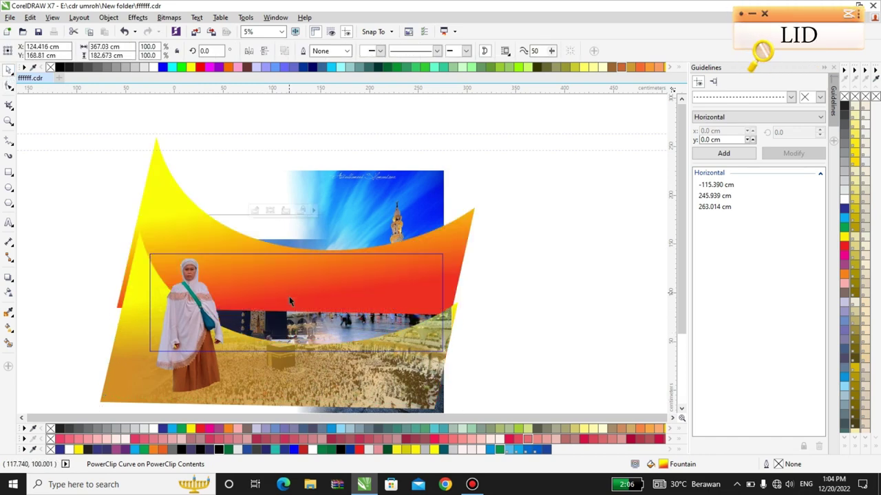
pyautogui.hotkey('ctrl', 'z')
# - Try moving the woman's photo and the gold crowd curve downward, undo both moves, and finish editing the Page 5 PowerClip
pyautogui.click(487, 294)
pyautogui.scroll(-1, 430, 277)
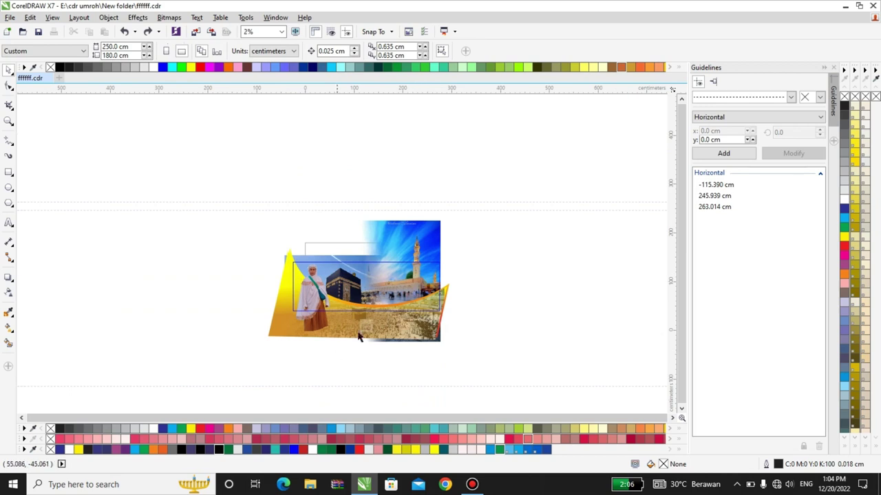
pyautogui.scroll(1, 328, 327)
pyautogui.moveTo(328, 327); pyautogui.dragTo(318, 377)
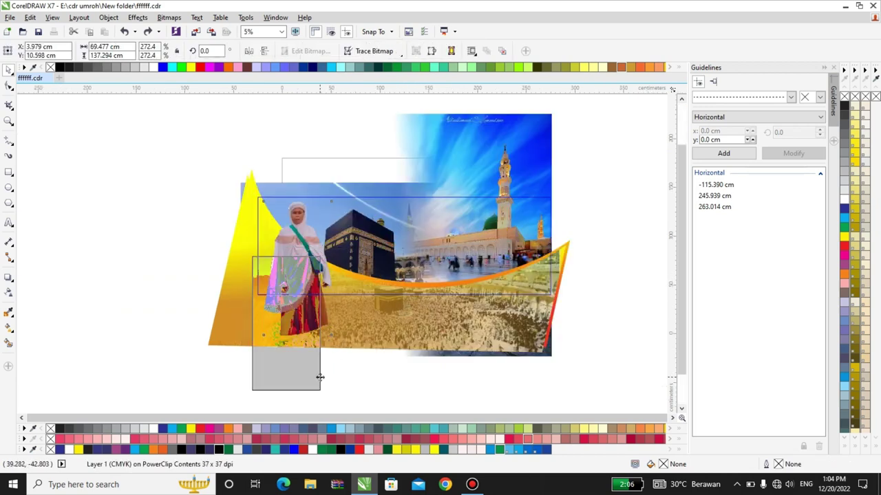
pyautogui.hotkey('ctrl', 'z')
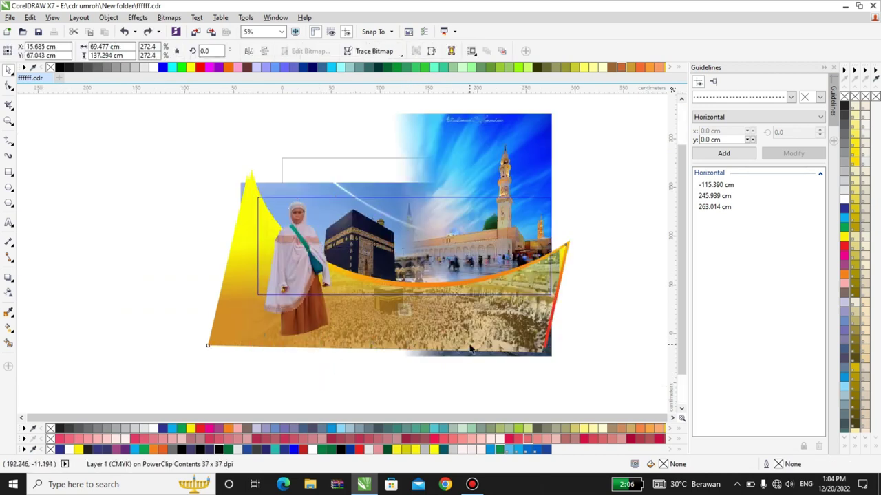
pyautogui.moveTo(470, 346); pyautogui.dragTo(458, 382)
pyautogui.hotkey('ctrl', 'z')
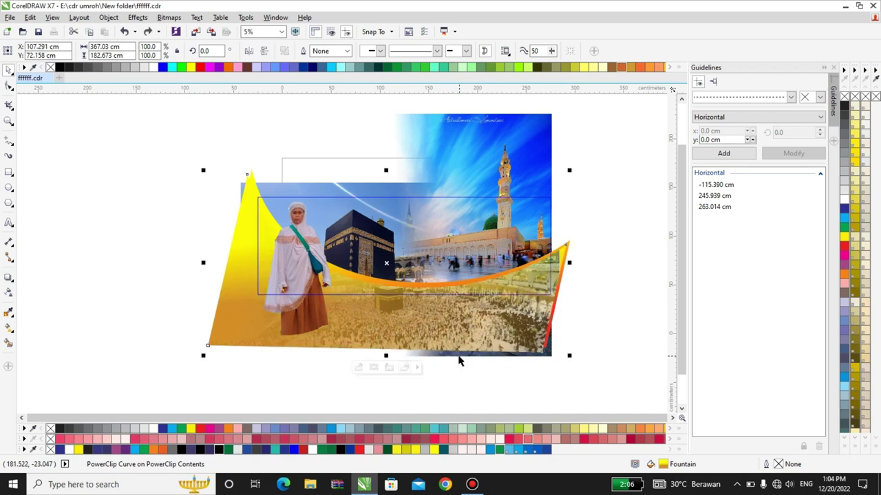
pyautogui.keyDown('ctrl'); pyautogui.click(446, 361); pyautogui.keyUp('ctrl')
pyautogui.click(425, 379)
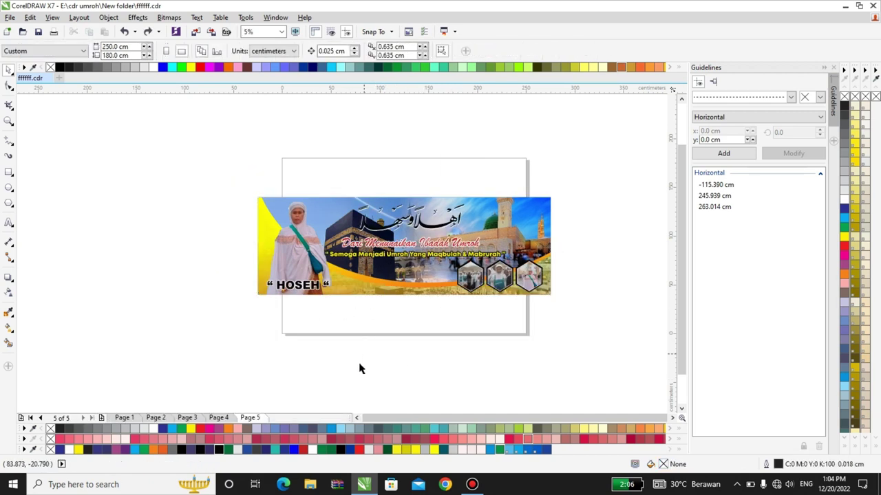
# - Check the Page 5 banner's size, page back through the designs to Page 1, and minimize the program window
pyautogui.click(371, 204)
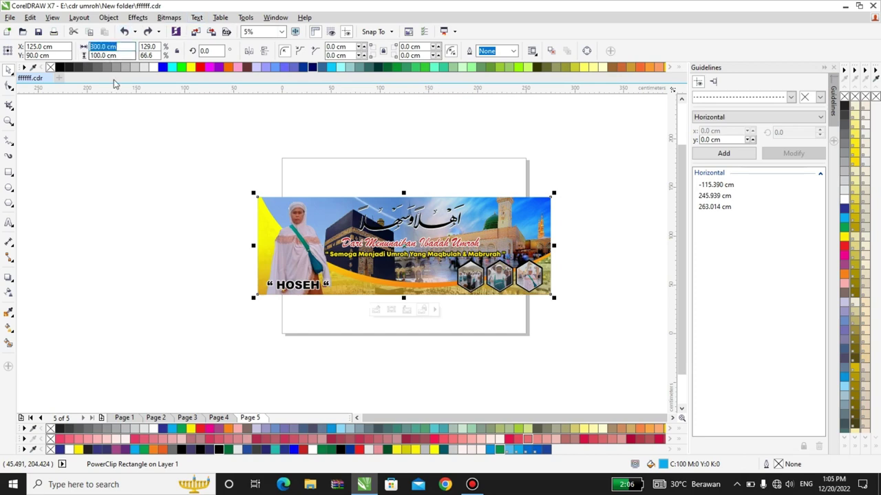
pyautogui.click(220, 417)
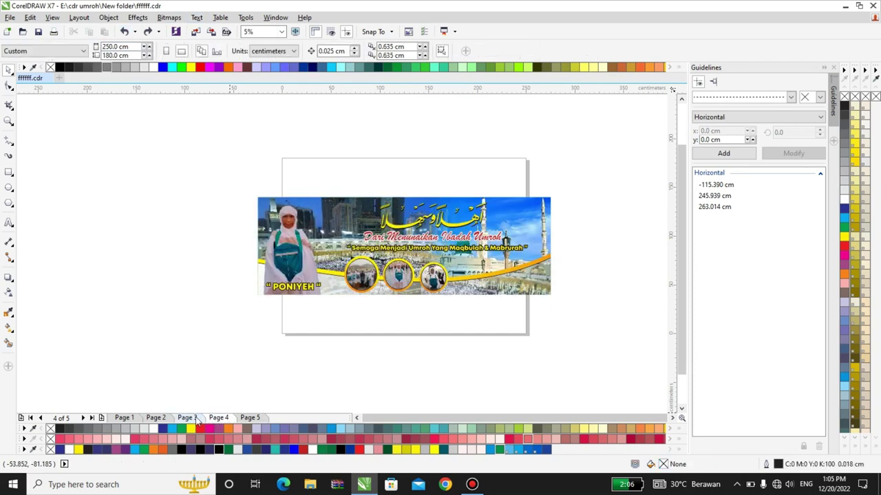
pyautogui.click(174, 419)
pyautogui.click(124, 418)
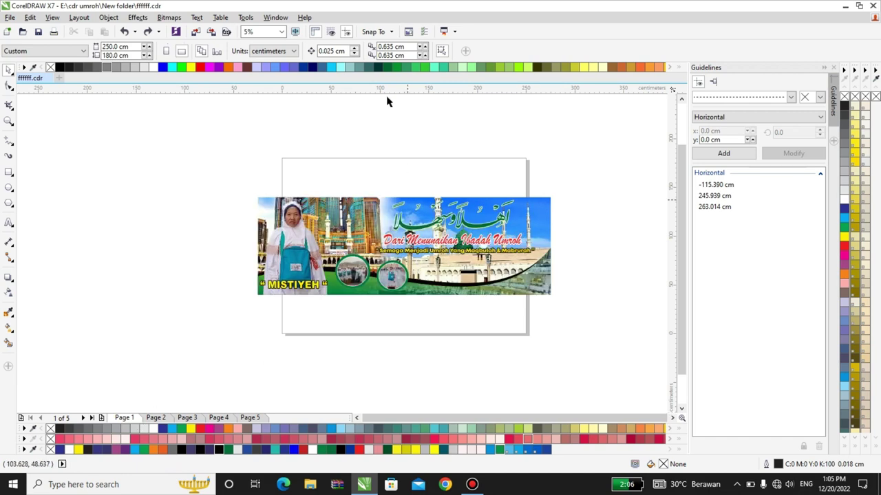
pyautogui.click(844, 9)
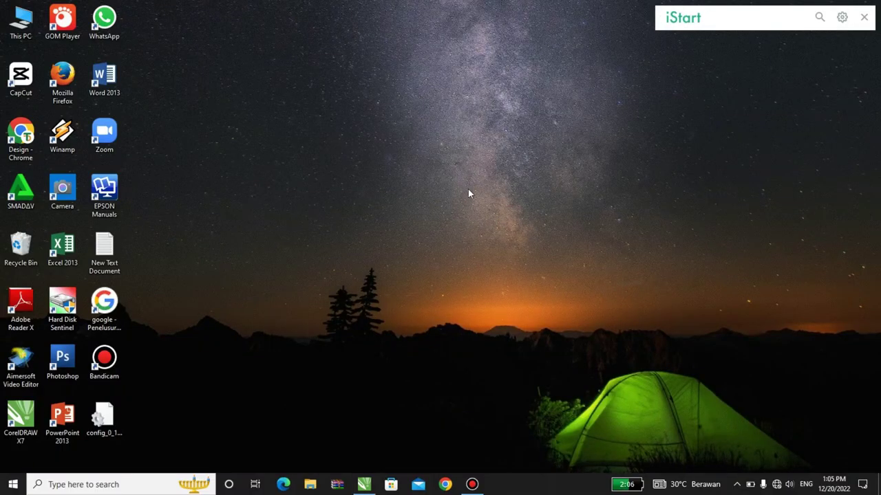